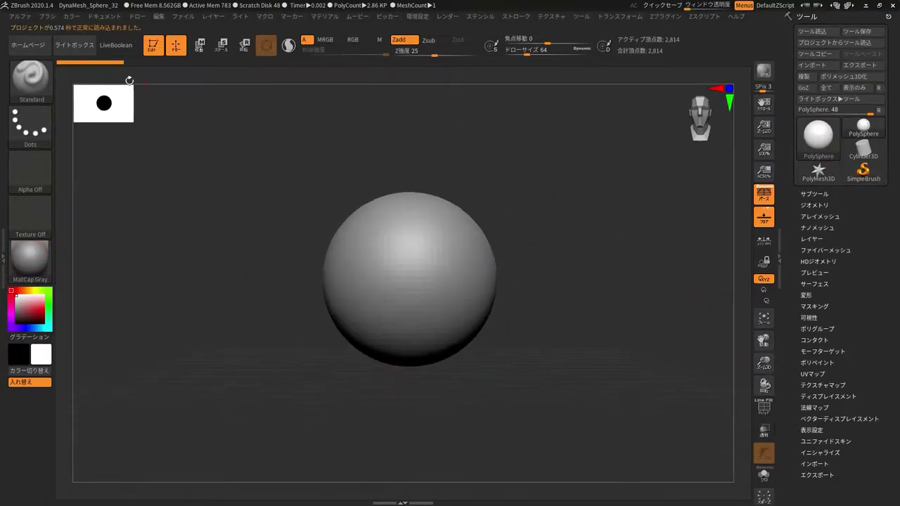
Step: Pull the PolySphere upward into a tapered egg shape with the Move brush
{"action": "key", "text": "b"}
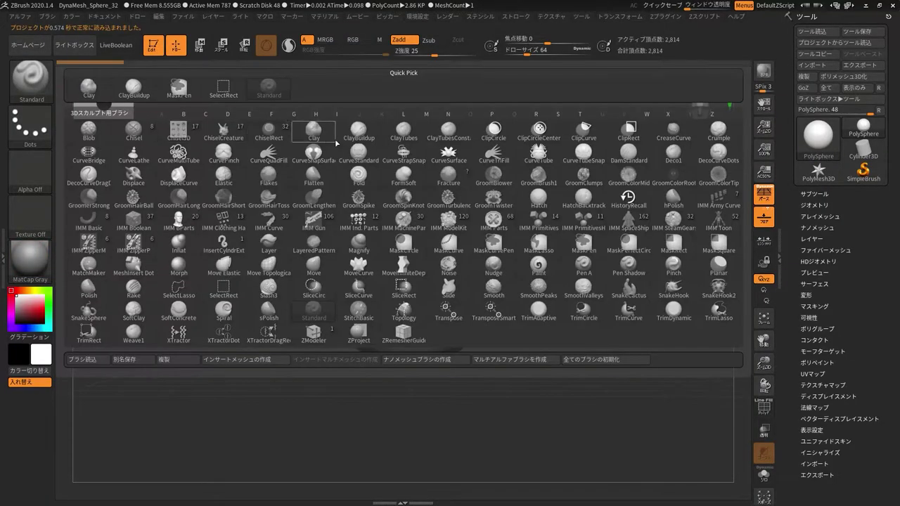
{"action": "key", "text": "m"}
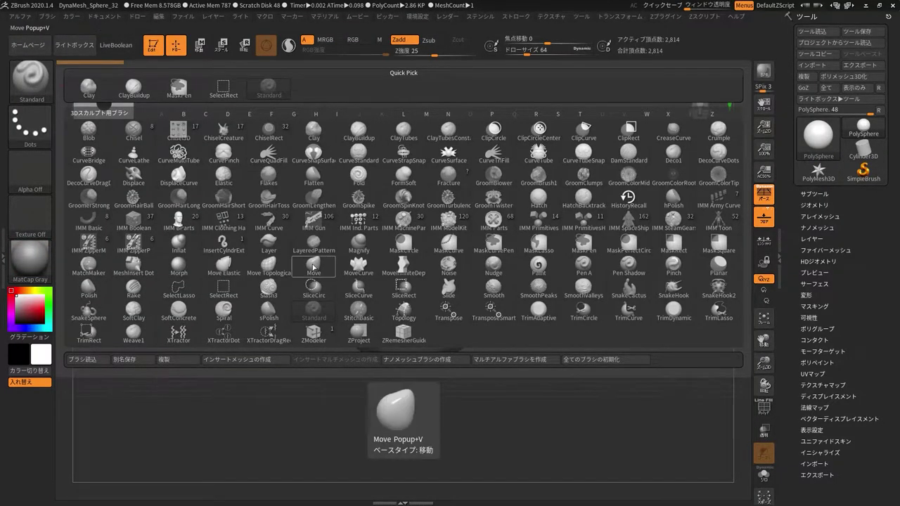
{"action": "key", "text": "v"}
{"action": "type", "text": "400"}
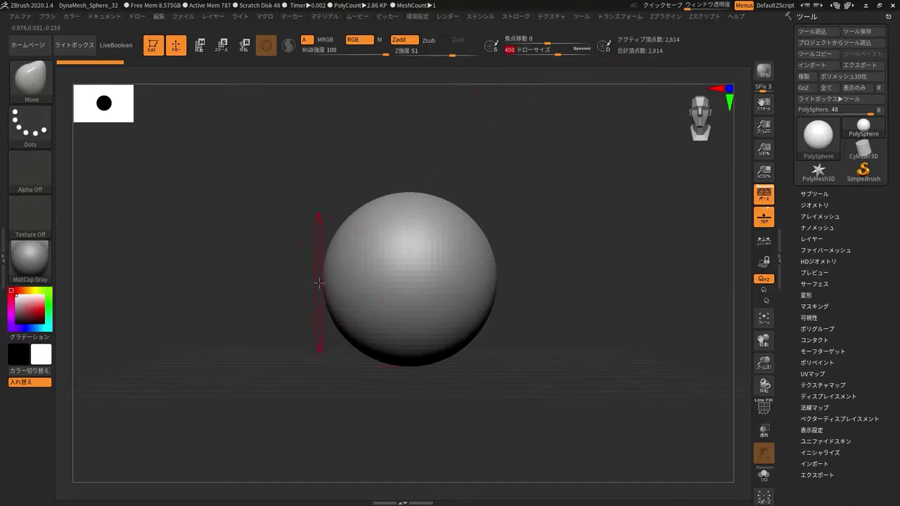
{"action": "left_click_drag", "start_coordinate": [341, 241], "coordinate": [338, 211]}
{"action": "left_click_drag", "start_coordinate": [589, 368], "coordinate": [326, 301], "text": "shift"}
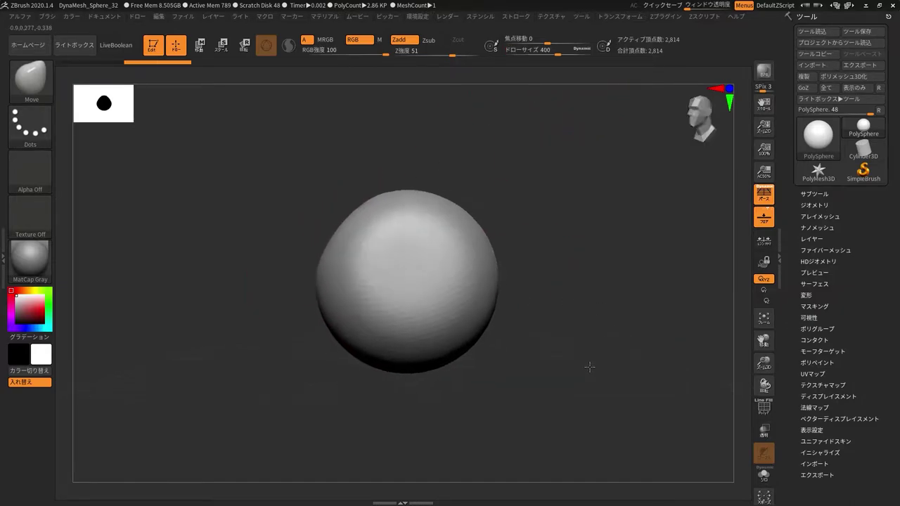
{"action": "left_click_drag", "start_coordinate": [385, 310], "coordinate": [535, 295], "text": "alt"}
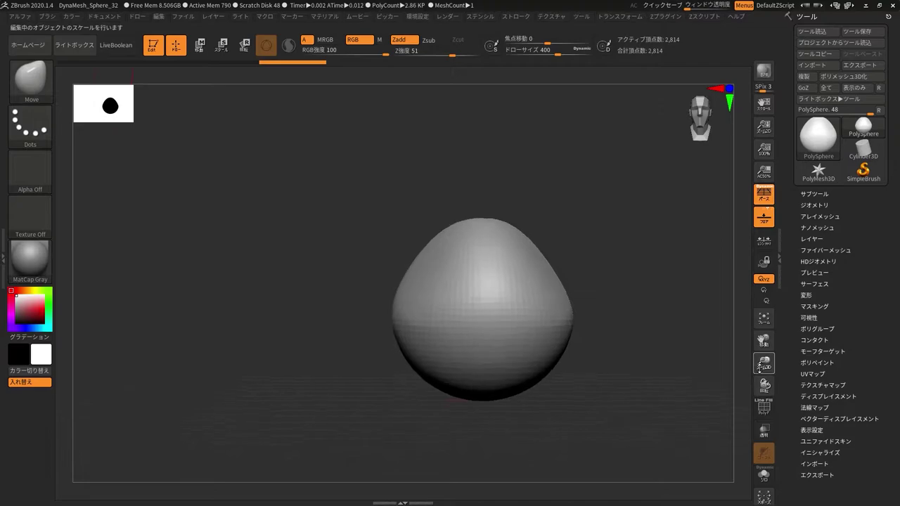
{"action": "mouse_move", "coordinate": [480, 389]}
{"action": "left_mouse_down"}
{"action": "mouse_move", "coordinate": [476, 279]}
{"action": "mouse_move", "coordinate": [519, 272]}
{"action": "mouse_move", "coordinate": [679, 354]}
{"action": "left_mouse_up"}
{"action": "left_click_drag", "start_coordinate": [764, 340], "coordinate": [686, 350]}
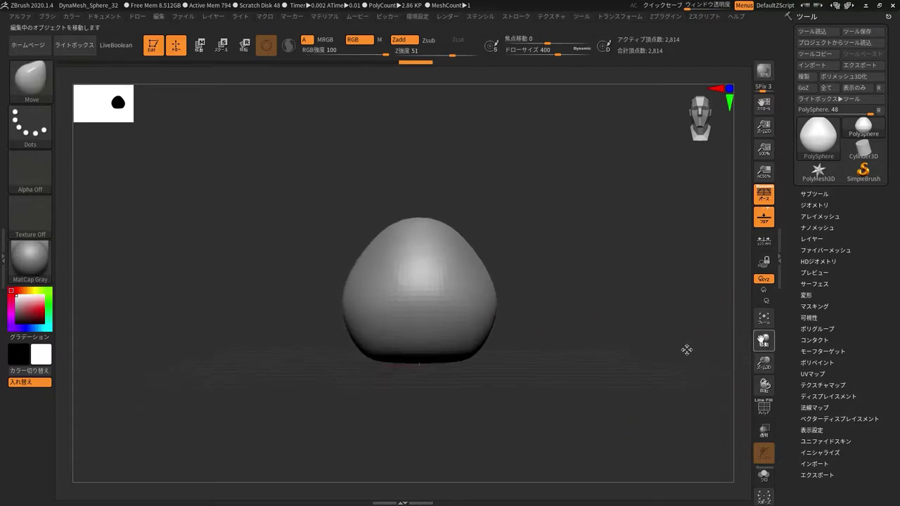
Step: Draw a raised ridge down the sphere's front with the Standard brush
{"action": "key", "text": "b"}
{"action": "key", "text": "s"}
{"action": "key", "text": "t"}
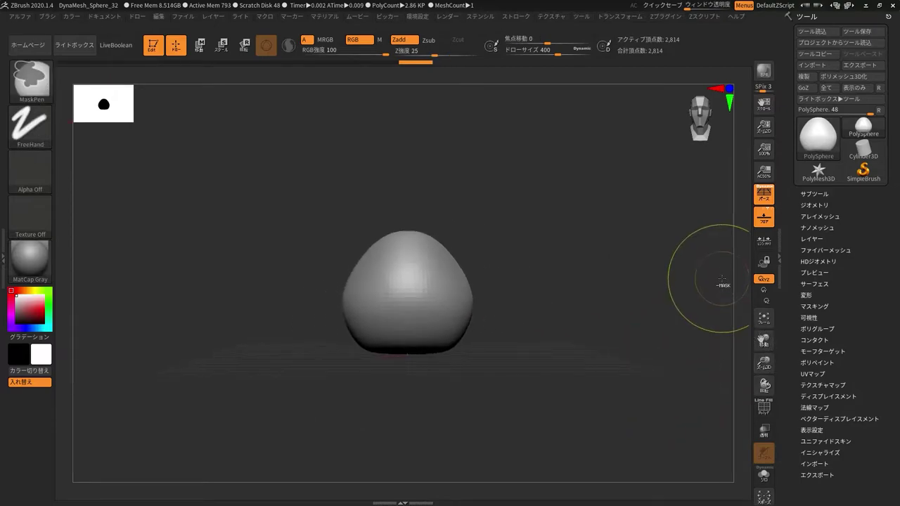
{"action": "key", "text": "ctrl+z"}
{"action": "key", "text": "ctrl+z"}
{"action": "key", "text": "ctrl+z"}
{"action": "key", "text": "ctrl+z"}
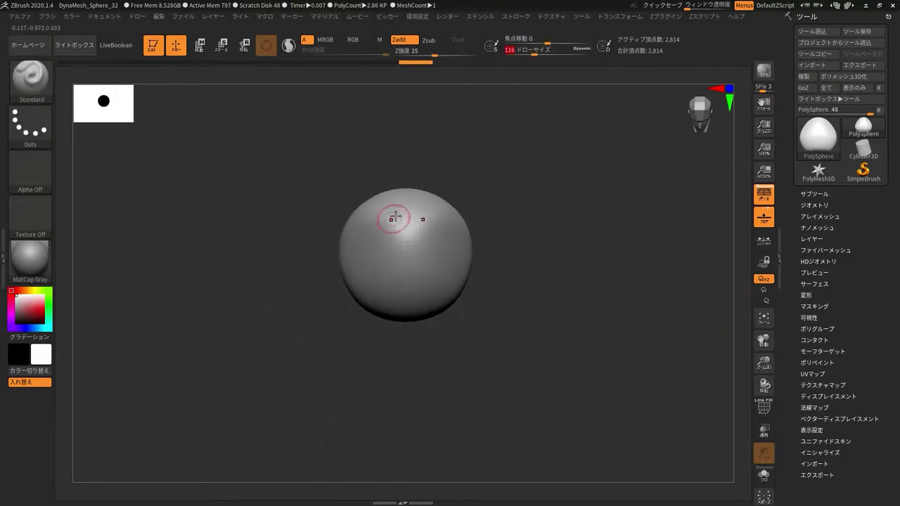
{"action": "left_click_drag", "start_coordinate": [485, 211], "coordinate": [475, 201]}
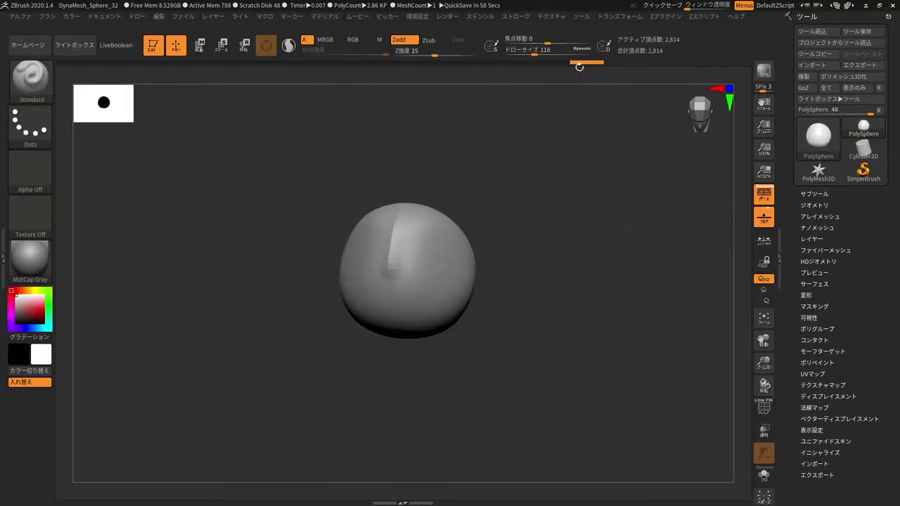
{"action": "right_click_drag", "start_coordinate": [391, 263], "coordinate": [434, 210]}
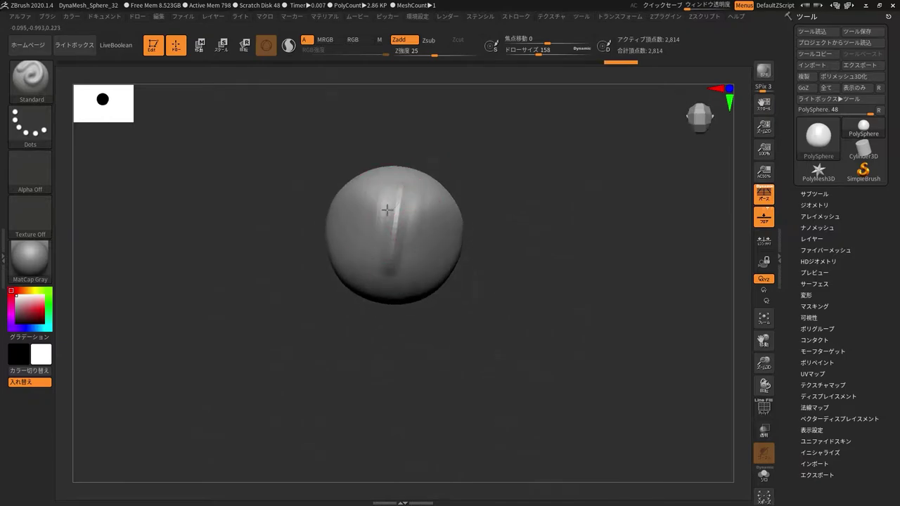
{"action": "right_click_drag", "start_coordinate": [384, 194], "coordinate": [472, 182]}
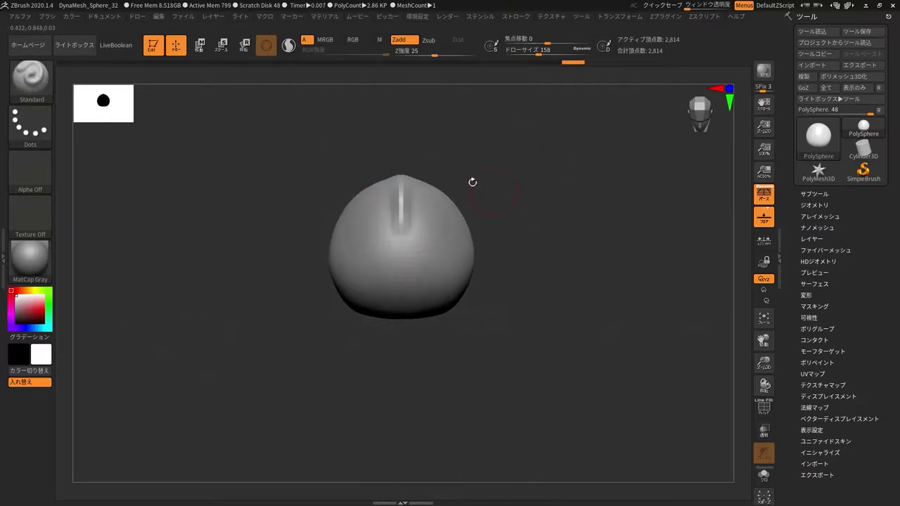
{"action": "right_click_drag", "start_coordinate": [374, 199], "coordinate": [444, 165], "text": "shift"}
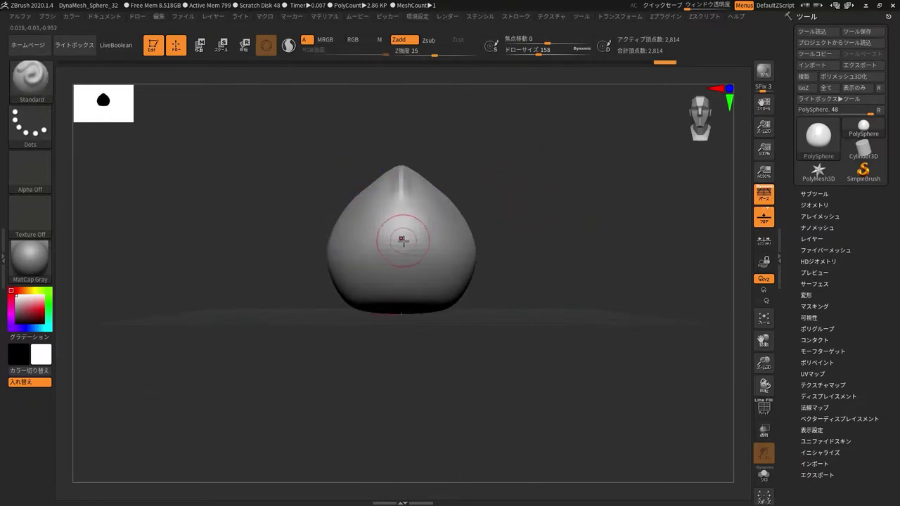
Step: Enlarge the Move brush for broad reshaping and outline the bottom region to cut away
{"action": "key", "text": "b"}
{"action": "key", "text": "m"}
{"action": "key", "text": "v"}
{"action": "left_click_drag", "start_coordinate": [539, 55], "coordinate": [557, 55]}
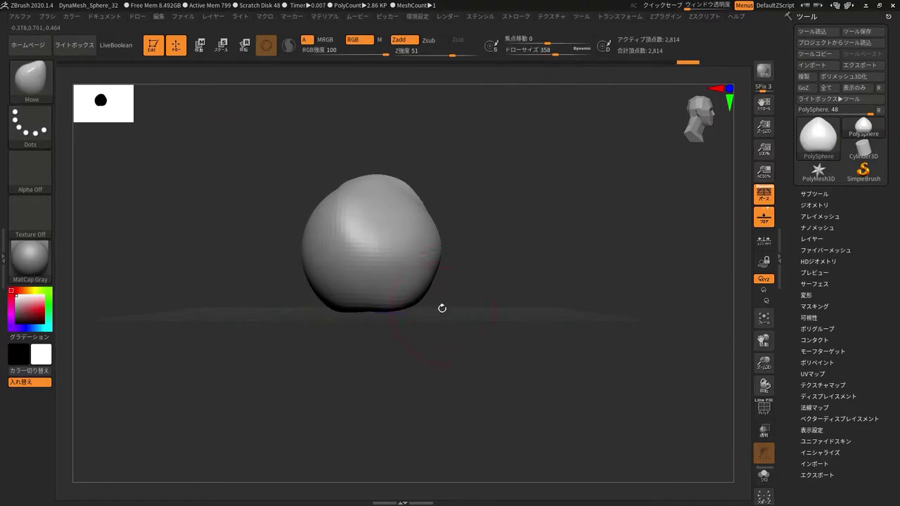
{"action": "mouse_move", "coordinate": [438, 284]}
{"action": "right_mouse_down"}
{"action": "mouse_move", "coordinate": [366, 311]}
{"action": "mouse_move", "coordinate": [472, 365]}
{"action": "right_mouse_up"}
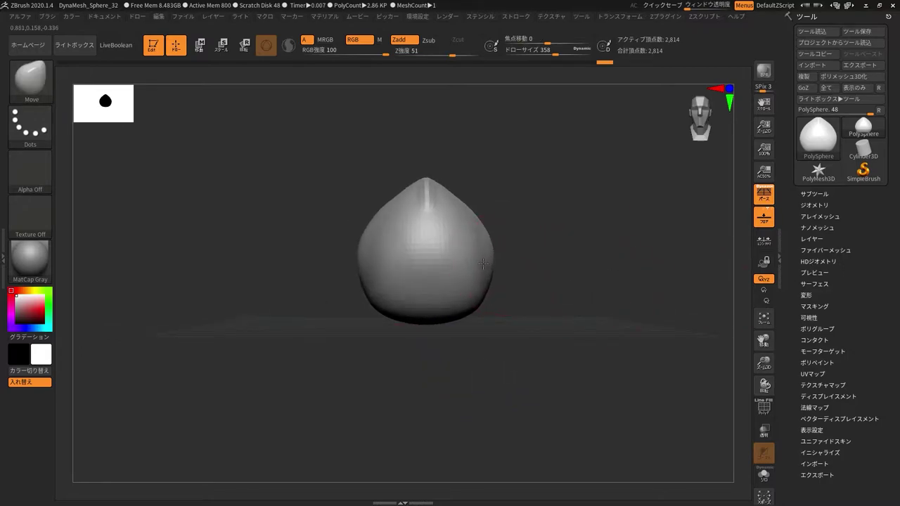
{"action": "mouse_move", "coordinate": [483, 263]}
{"action": "right_mouse_down"}
{"action": "mouse_move", "coordinate": [547, 363]}
{"action": "mouse_move", "coordinate": [481, 280]}
{"action": "right_mouse_up"}
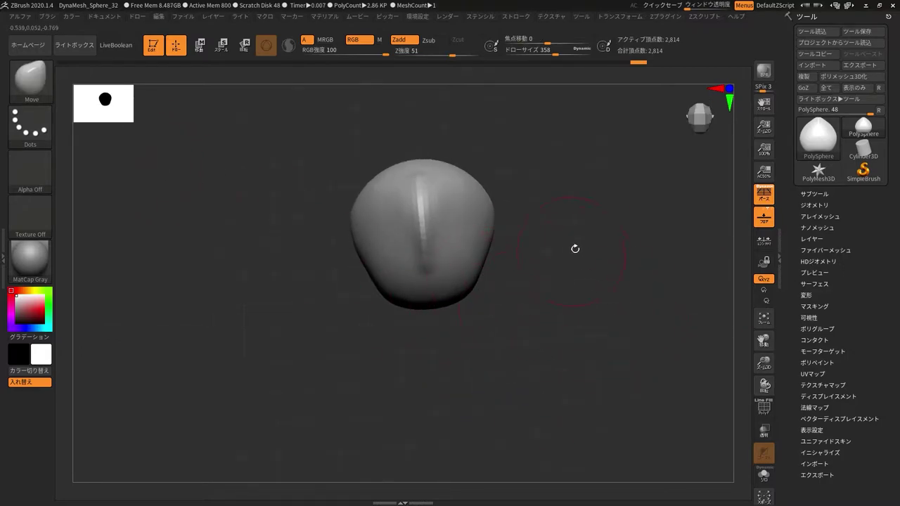
{"action": "right_click_drag", "start_coordinate": [575, 249], "coordinate": [555, 204]}
{"action": "left_click_drag", "start_coordinate": [374, 319], "coordinate": [485, 317], "text": "ctrl+shift"}
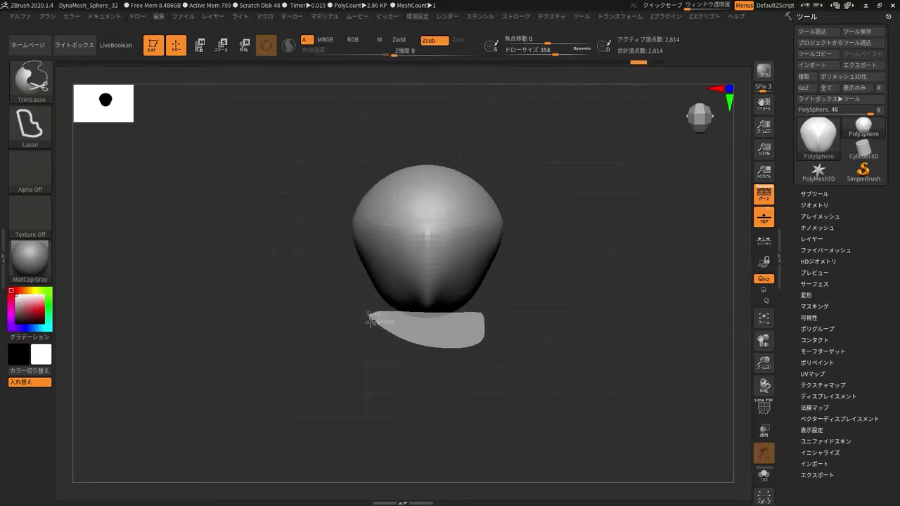
Step: Trim the mask's bottom flat and slice a flat plane into its front
{"action": "left_click_drag", "start_coordinate": [371, 321], "coordinate": [372, 320], "text": "ctrl+shift"}
{"action": "mouse_move", "coordinate": [506, 261]}
{"action": "right_mouse_down"}
{"action": "mouse_move", "coordinate": [500, 335]}
{"action": "mouse_move", "coordinate": [561, 274]}
{"action": "mouse_move", "coordinate": [555, 195]}
{"action": "mouse_move", "coordinate": [572, 225]}
{"action": "mouse_move", "coordinate": [472, 195]}
{"action": "right_mouse_up"}
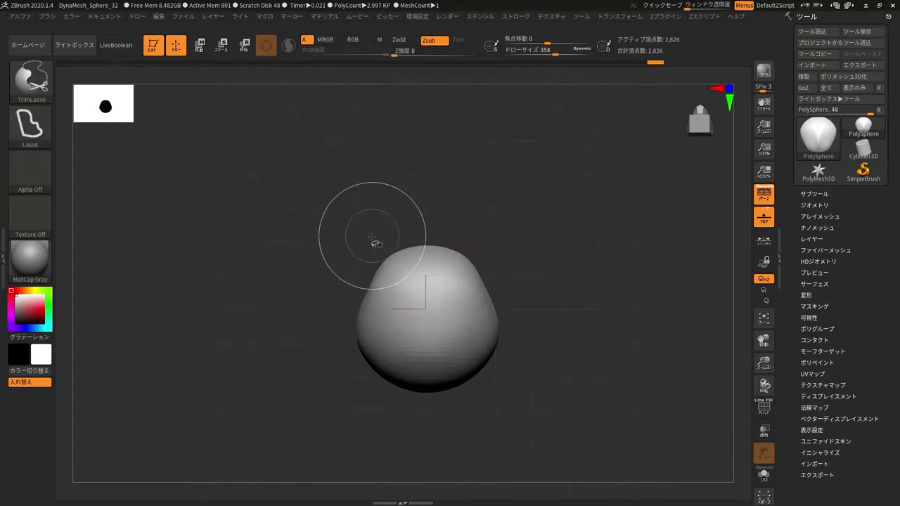
{"action": "left_click_drag", "start_coordinate": [373, 245], "coordinate": [370, 258], "text": "ctrl+shift"}
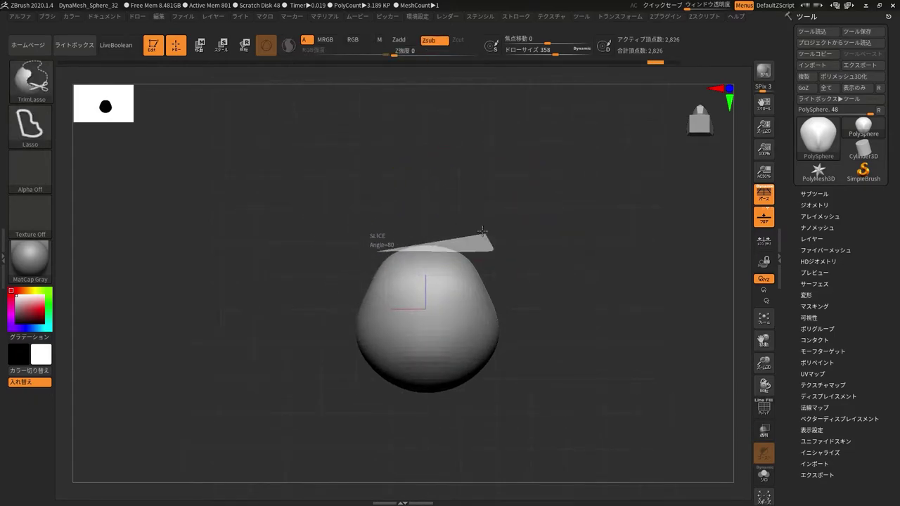
{"action": "left_click_drag", "start_coordinate": [483, 230], "coordinate": [577, 249], "text": "ctrl+shift"}
{"action": "right_click_drag", "start_coordinate": [577, 249], "coordinate": [447, 226]}
Step: Increase the brush size to 228 and return to the Standard brush
{"action": "left_click_drag", "start_coordinate": [540, 53], "coordinate": [545, 54]}
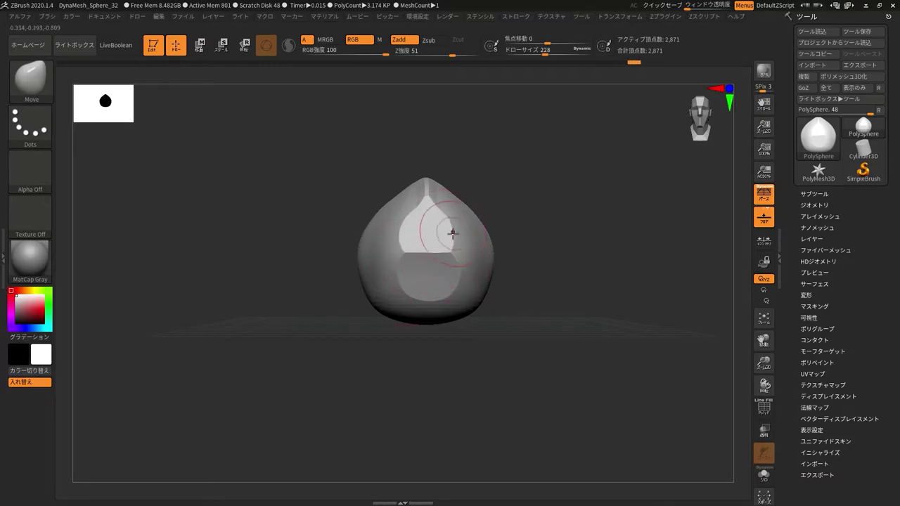
{"action": "key", "text": "b"}
{"action": "key", "text": "s"}
{"action": "key", "text": "t"}
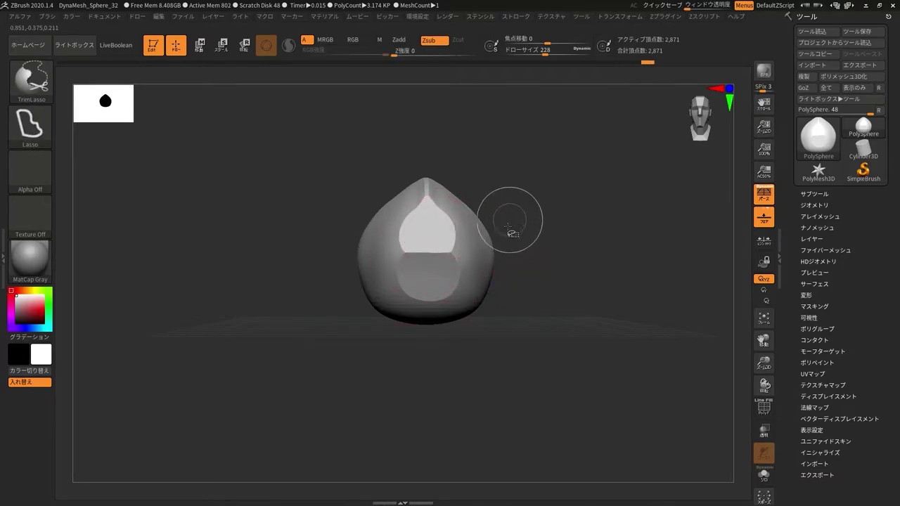
{"action": "mouse_move", "coordinate": [512, 235]}
{"action": "left_mouse_down"}
{"action": "mouse_move", "coordinate": [505, 200]}
{"action": "mouse_move", "coordinate": [497, 226]}
{"action": "mouse_move", "coordinate": [536, 261]}
{"action": "left_mouse_up"}
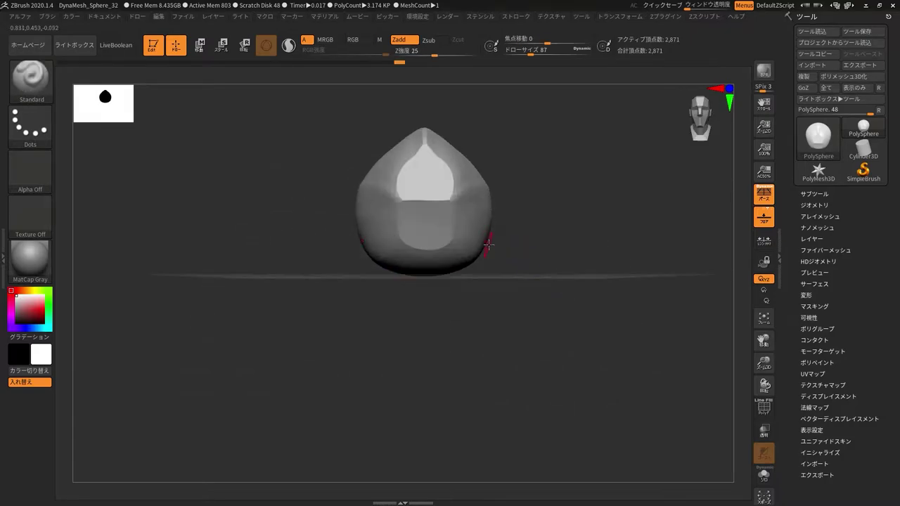
Step: Append a Cylinder3D subtool and set it flat against the mask's front centre
{"action": "left_click", "coordinate": [814, 194]}
{"action": "left_click", "coordinate": [819, 137]}
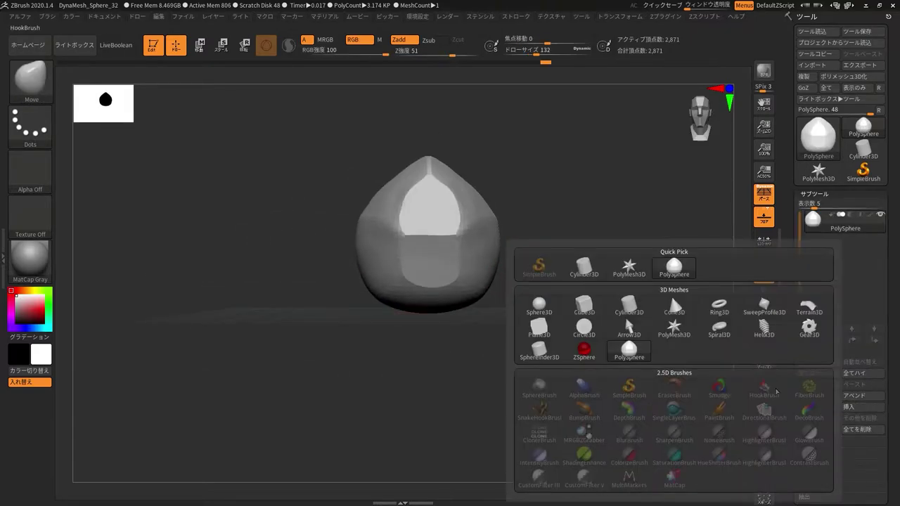
{"action": "left_click", "coordinate": [631, 303]}
{"action": "left_click", "coordinate": [176, 45]}
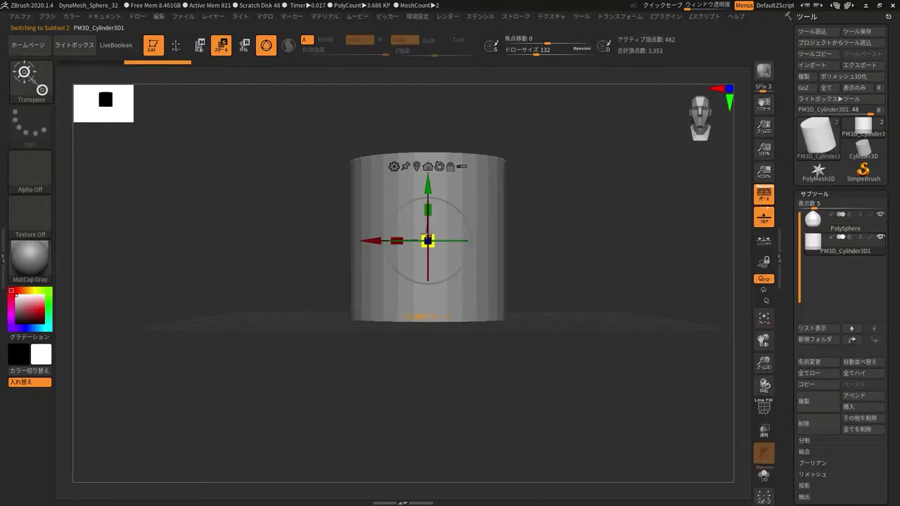
{"action": "left_click_drag", "start_coordinate": [501, 373], "coordinate": [546, 370]}
{"action": "mouse_move", "coordinate": [453, 241]}
{"action": "left_mouse_down"}
{"action": "mouse_move", "coordinate": [579, 244]}
{"action": "mouse_move", "coordinate": [583, 254]}
{"action": "mouse_move", "coordinate": [422, 289]}
{"action": "mouse_move", "coordinate": [465, 356]}
{"action": "left_mouse_up"}
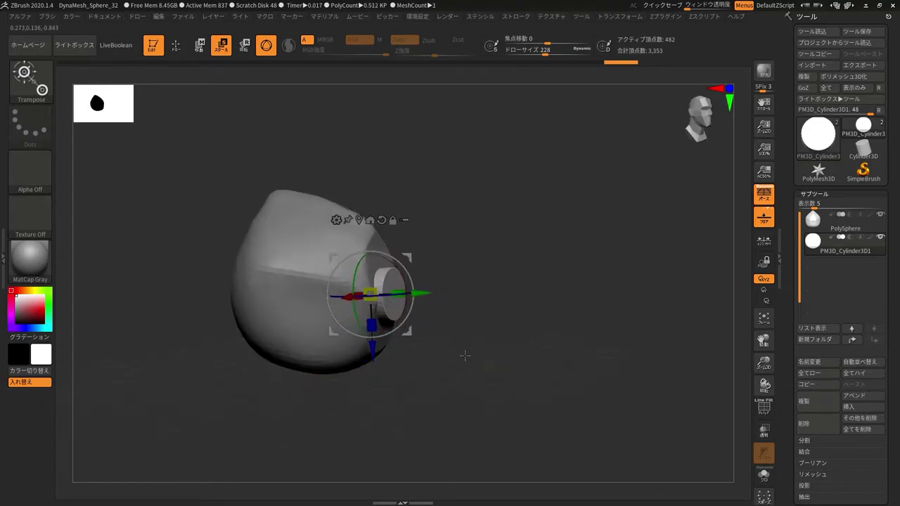
{"action": "left_click_drag", "start_coordinate": [416, 291], "coordinate": [397, 292]}
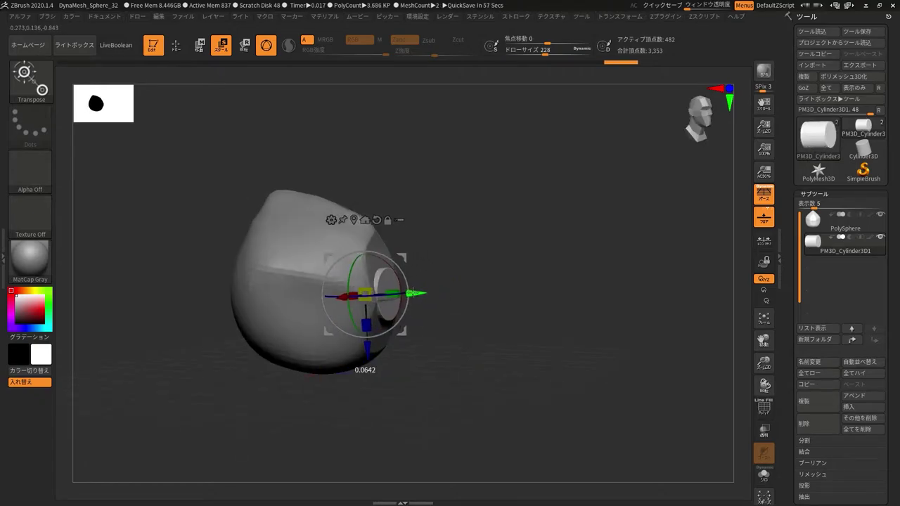
{"action": "left_click_drag", "start_coordinate": [493, 310], "coordinate": [457, 306]}
Step: Smooth the mask surface beside the filter, then reselect the cylinder for scaling
{"action": "left_click", "coordinate": [812, 218]}
{"action": "key", "text": "q"}
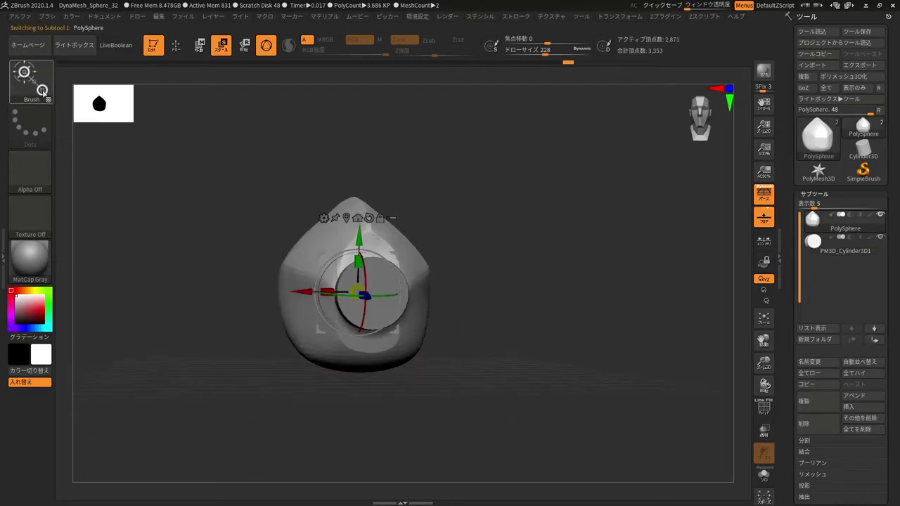
{"action": "mouse_move", "coordinate": [400, 292]}
{"action": "left_mouse_down"}
{"action": "mouse_move", "coordinate": [499, 412]}
{"action": "mouse_move", "coordinate": [408, 284]}
{"action": "mouse_move", "coordinate": [478, 275]}
{"action": "mouse_move", "coordinate": [352, 322]}
{"action": "mouse_move", "coordinate": [523, 382]}
{"action": "mouse_move", "coordinate": [534, 316]}
{"action": "left_mouse_up"}
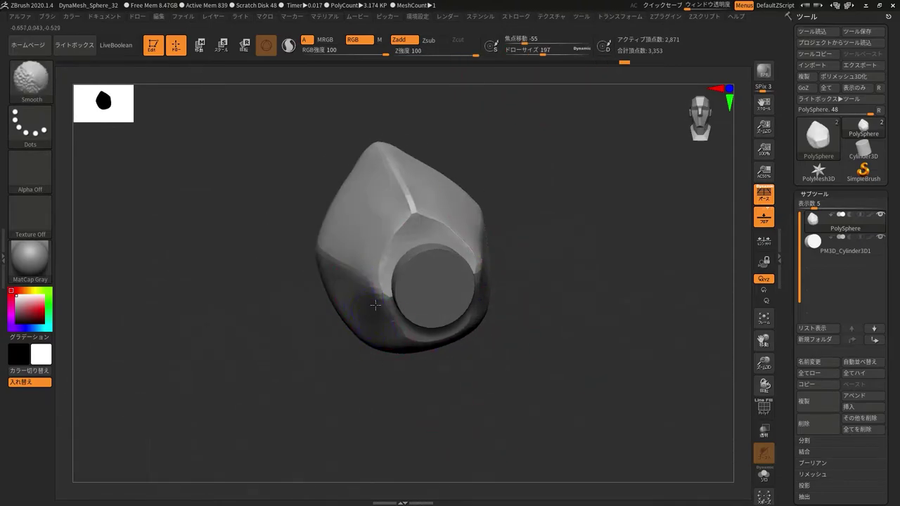
{"action": "mouse_move", "coordinate": [376, 304]}
{"action": "left_mouse_down"}
{"action": "mouse_move", "coordinate": [513, 362]}
{"action": "mouse_move", "coordinate": [593, 330]}
{"action": "left_mouse_up"}
{"action": "left_click_drag", "start_coordinate": [478, 259], "coordinate": [482, 292], "text": "shift"}
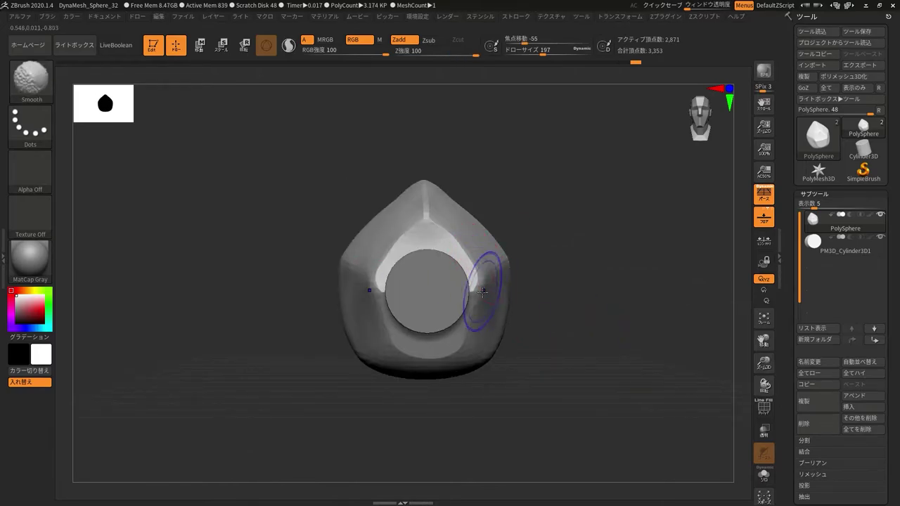
{"action": "left_click", "coordinate": [814, 247]}
{"action": "key", "text": "e"}
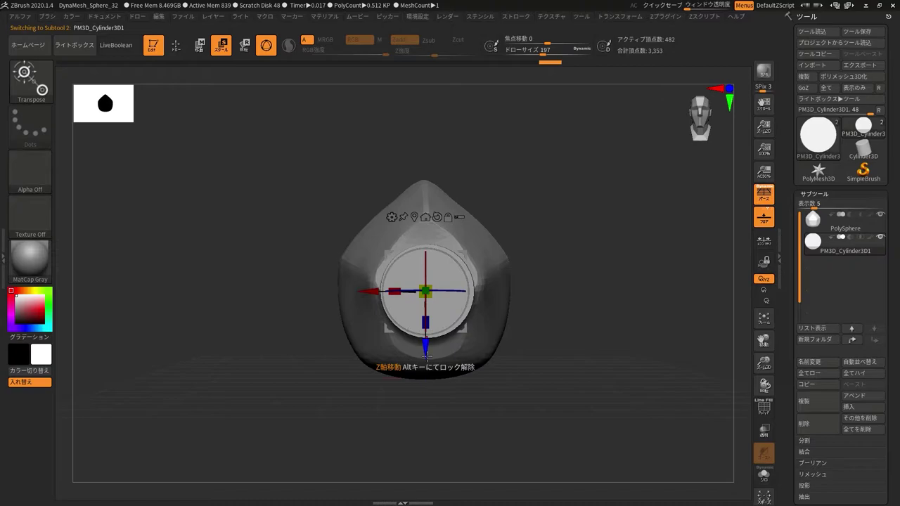
Step: Push the cylinder forward out of the mask and tilt it flush with the surface
{"action": "left_click_drag", "start_coordinate": [426, 357], "coordinate": [415, 279]}
{"action": "left_click_drag", "start_coordinate": [461, 318], "coordinate": [373, 301]}
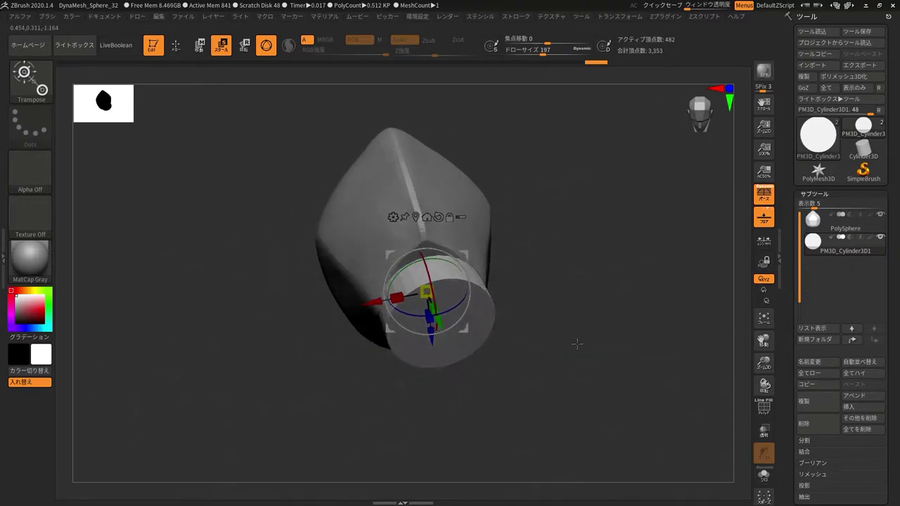
{"action": "left_click_drag", "start_coordinate": [579, 344], "coordinate": [601, 278]}
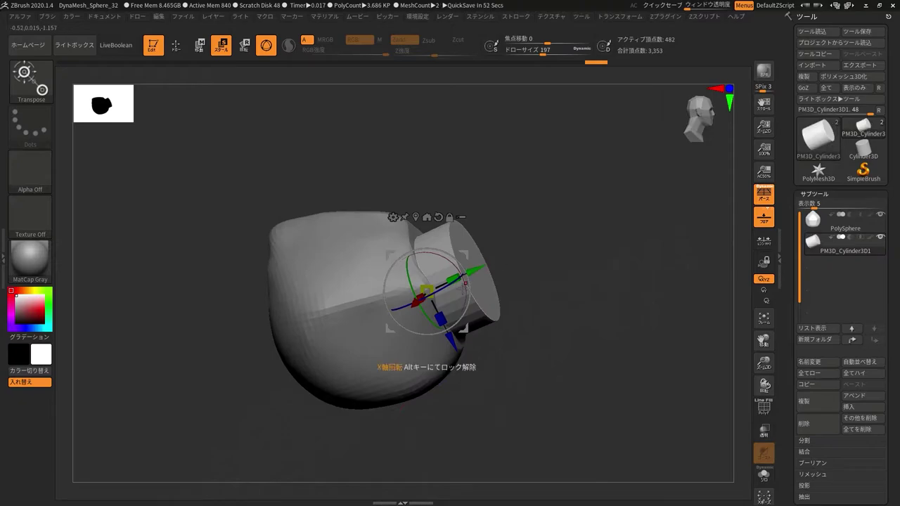
{"action": "mouse_move", "coordinate": [464, 285]}
{"action": "left_mouse_down"}
{"action": "mouse_move", "coordinate": [541, 320]}
{"action": "mouse_move", "coordinate": [503, 312]}
{"action": "left_mouse_up"}
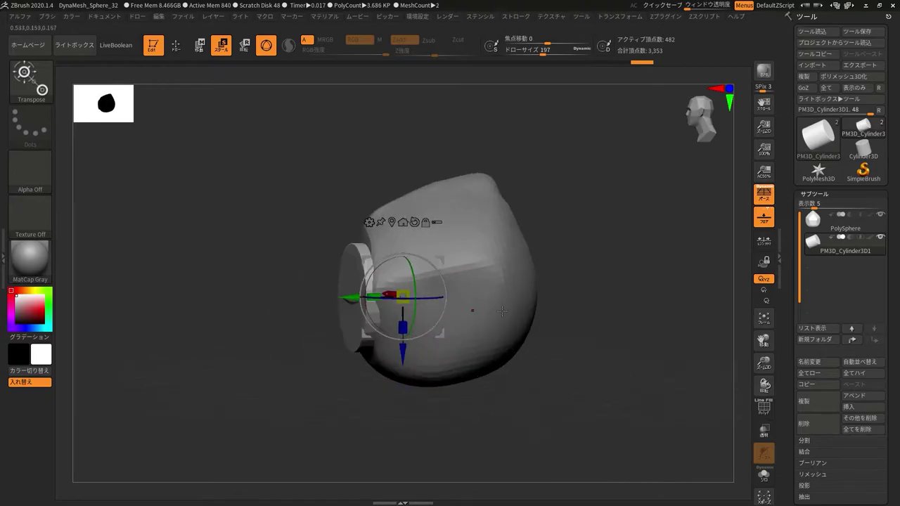
Step: Duplicate the front cylinder along the filter axis and check placement with the mask transparent
{"action": "left_click", "coordinate": [804, 401]}
{"action": "mouse_move", "coordinate": [387, 310]}
{"action": "left_mouse_down"}
{"action": "mouse_move", "coordinate": [379, 310]}
{"action": "mouse_move", "coordinate": [389, 296]}
{"action": "mouse_move", "coordinate": [326, 307]}
{"action": "left_mouse_up"}
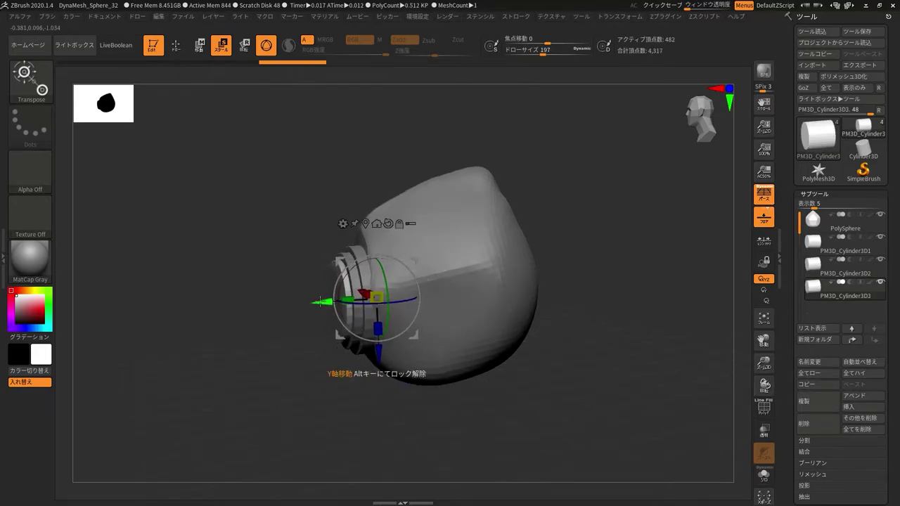
{"action": "left_click_drag", "start_coordinate": [328, 303], "coordinate": [563, 309]}
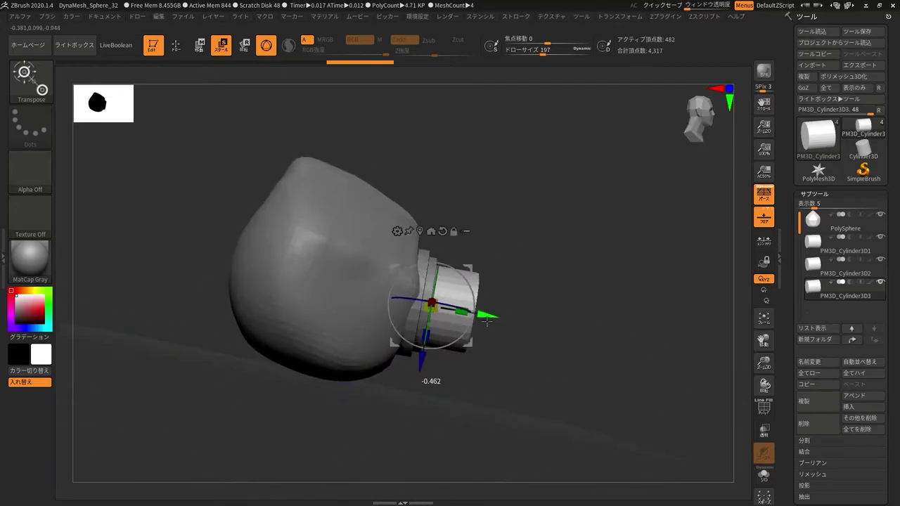
{"action": "left_click", "coordinate": [763, 429]}
{"action": "mouse_move", "coordinate": [629, 356]}
{"action": "left_mouse_down"}
{"action": "mouse_move", "coordinate": [690, 324]}
{"action": "mouse_move", "coordinate": [697, 304]}
{"action": "left_mouse_up"}
{"action": "key", "text": "ctrl+z"}
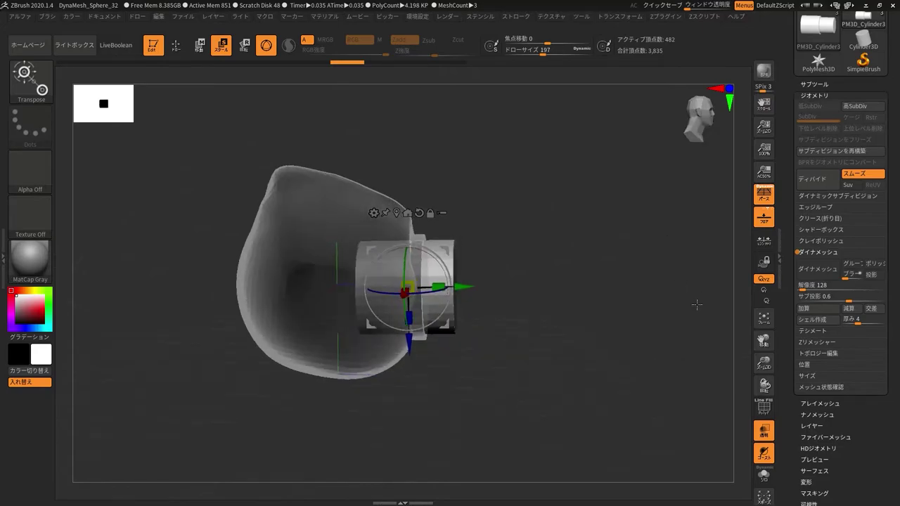
Step: Resize the outer PM3D_Cylinder3D3, DynaMesh it and merge it down into the cylinder below
{"action": "left_click", "coordinate": [820, 84]}
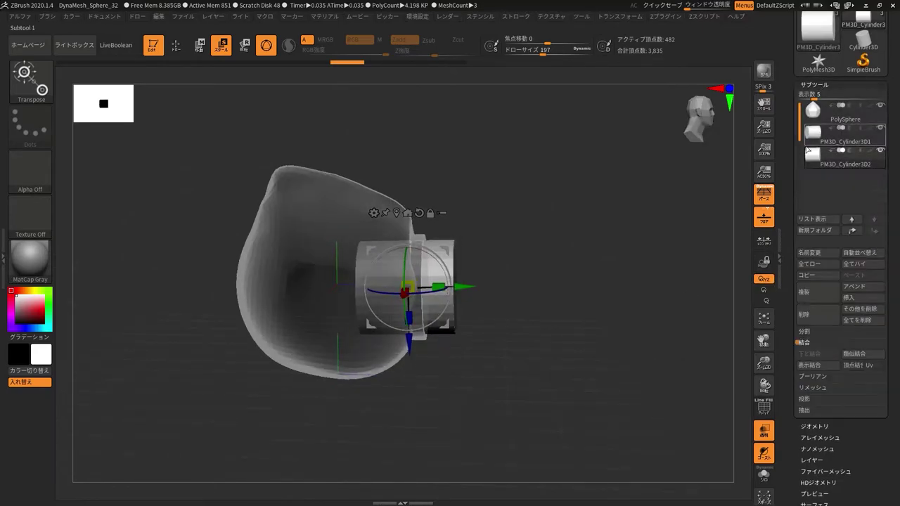
{"action": "left_click", "coordinate": [505, 277], "text": "alt"}
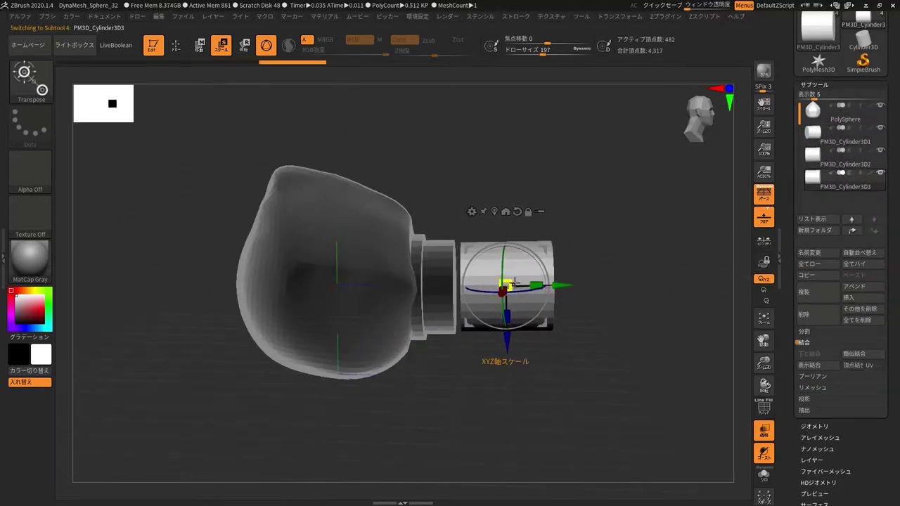
{"action": "left_click_drag", "start_coordinate": [505, 277], "coordinate": [550, 282]}
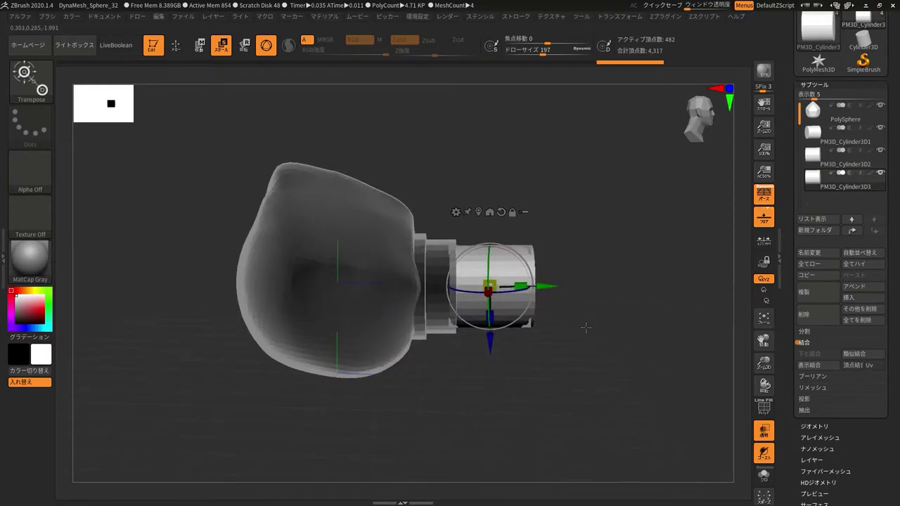
{"action": "mouse_move", "coordinate": [603, 343]}
{"action": "left_mouse_down"}
{"action": "mouse_move", "coordinate": [635, 354]}
{"action": "mouse_move", "coordinate": [627, 333]}
{"action": "left_mouse_up"}
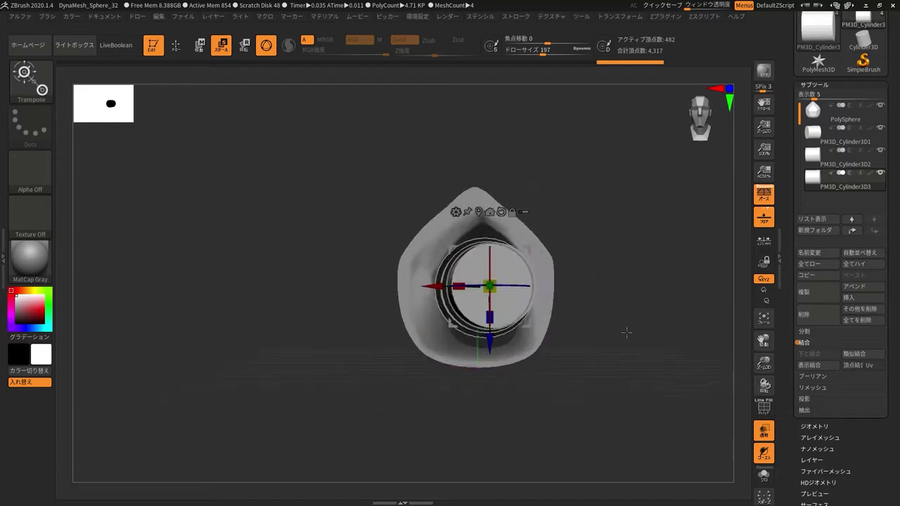
{"action": "left_click", "coordinate": [815, 426]}
{"action": "left_click", "coordinate": [819, 271]}
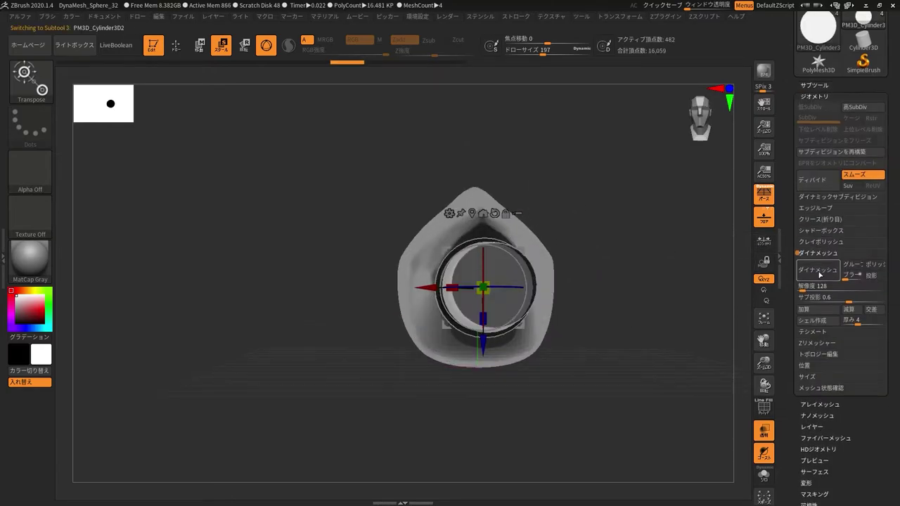
{"action": "left_click", "coordinate": [814, 85]}
{"action": "left_click", "coordinate": [810, 354]}
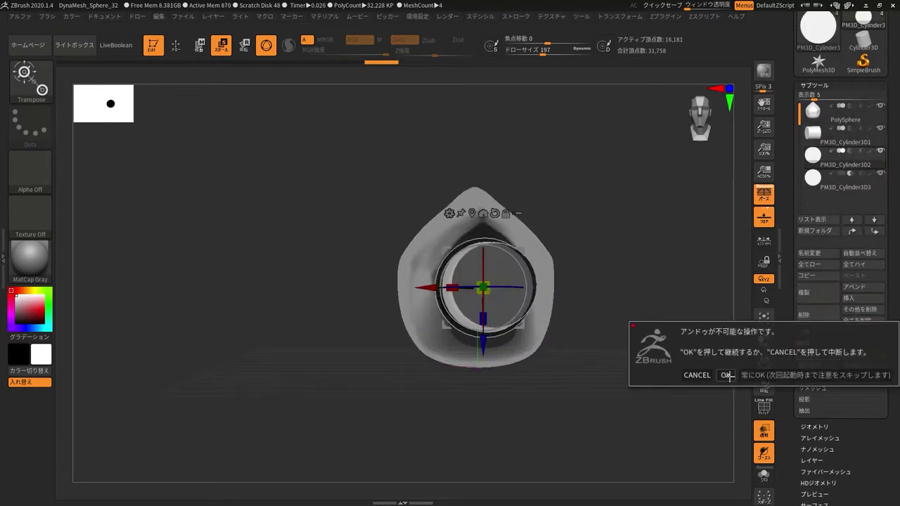
{"action": "left_click", "coordinate": [673, 372]}
Step: Insert a Cube3D piece and move it along the filter axis
{"action": "mouse_move", "coordinate": [623, 247]}
{"action": "left_mouse_down"}
{"action": "mouse_move", "coordinate": [666, 187]}
{"action": "mouse_move", "coordinate": [672, 237]}
{"action": "left_mouse_up"}
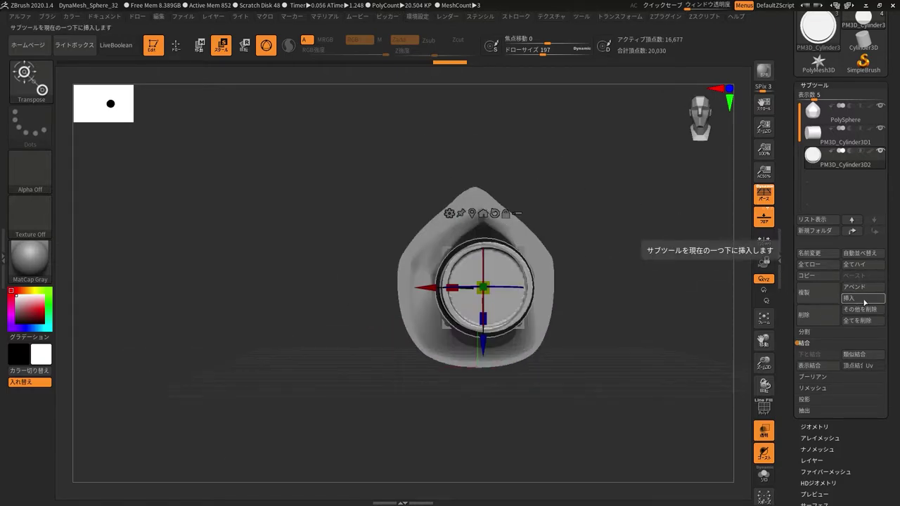
{"action": "left_click", "coordinate": [865, 301]}
{"action": "left_click_drag", "start_coordinate": [607, 160], "coordinate": [701, 265]}
{"action": "mouse_move", "coordinate": [630, 284]}
{"action": "left_mouse_down"}
{"action": "mouse_move", "coordinate": [622, 284]}
{"action": "mouse_move", "coordinate": [601, 228]}
{"action": "left_mouse_up"}
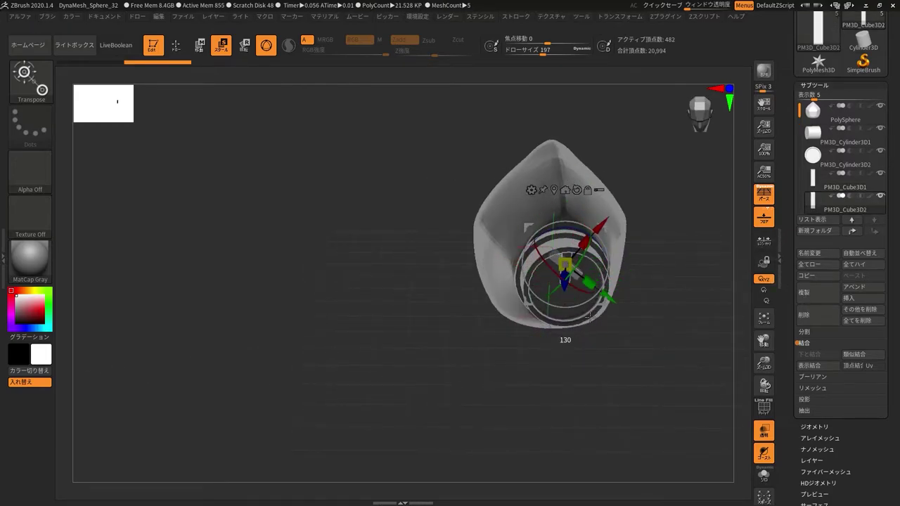
Step: Place the cube bar inside the filter ring and add a 60°-rotated spoke copy
{"action": "left_click_drag", "start_coordinate": [594, 312], "coordinate": [597, 227]}
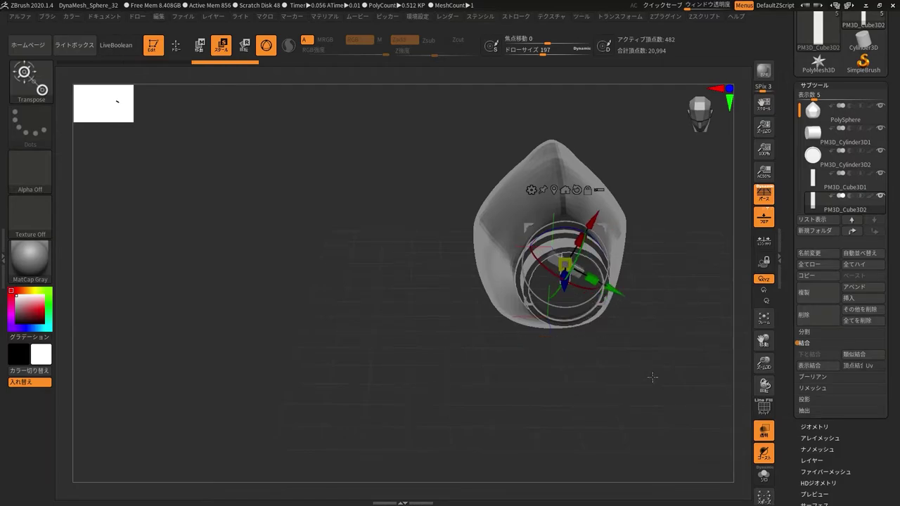
{"action": "left_click_drag", "start_coordinate": [616, 294], "coordinate": [632, 334]}
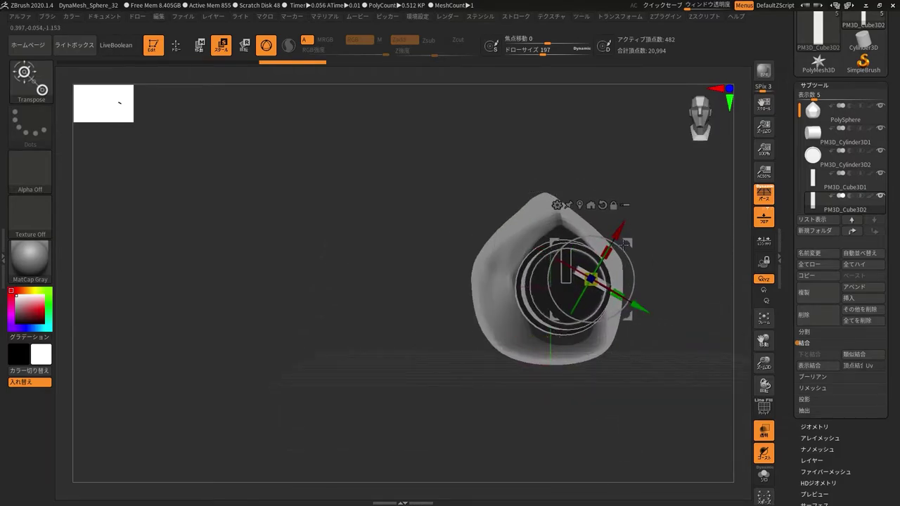
{"action": "left_click_drag", "start_coordinate": [612, 251], "coordinate": [553, 221], "text": "ctrl"}
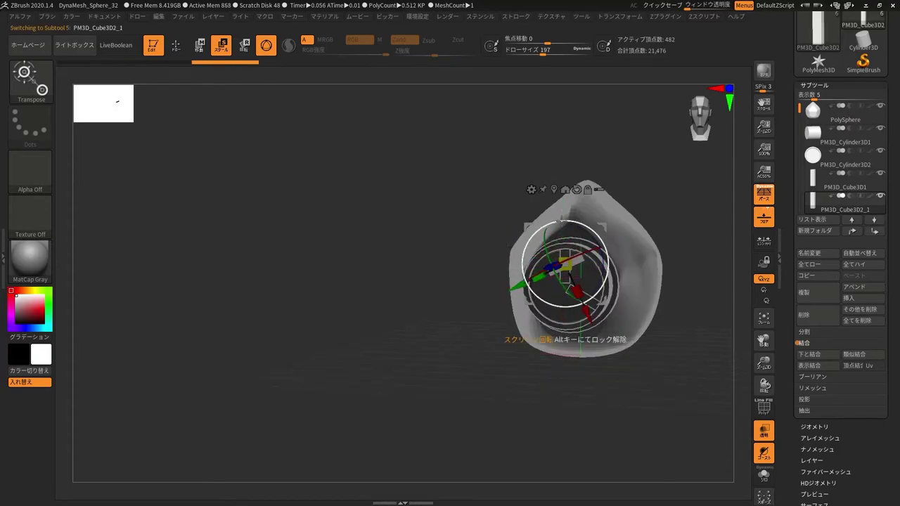
{"action": "left_click_drag", "start_coordinate": [629, 281], "coordinate": [517, 315]}
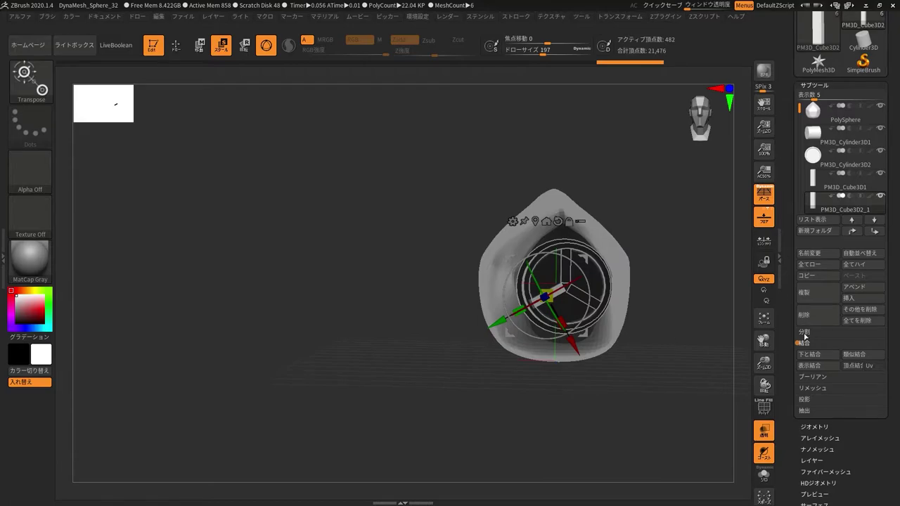
Step: Add cylinders for the central hub, then make the PM3D_Cube3D1 spoke active
{"action": "left_click", "coordinate": [804, 292]}
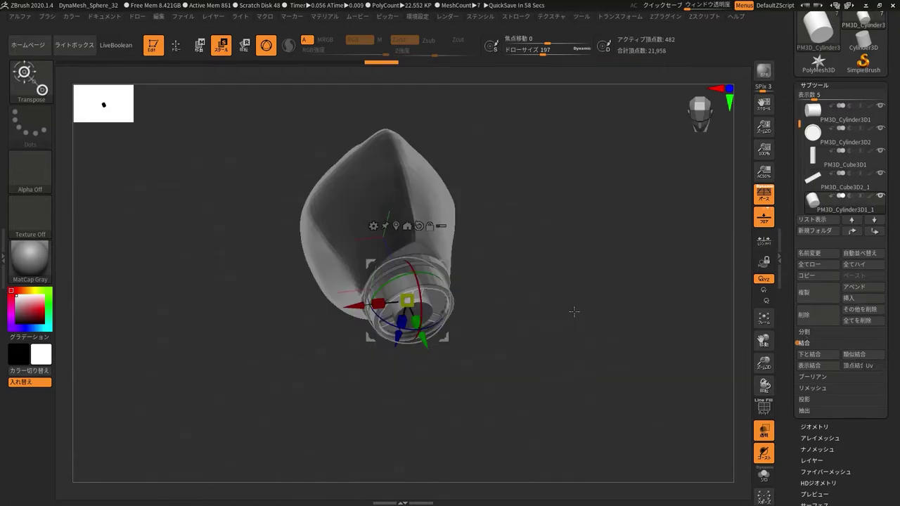
{"action": "left_click", "coordinate": [848, 298]}
{"action": "left_click", "coordinate": [671, 294]}
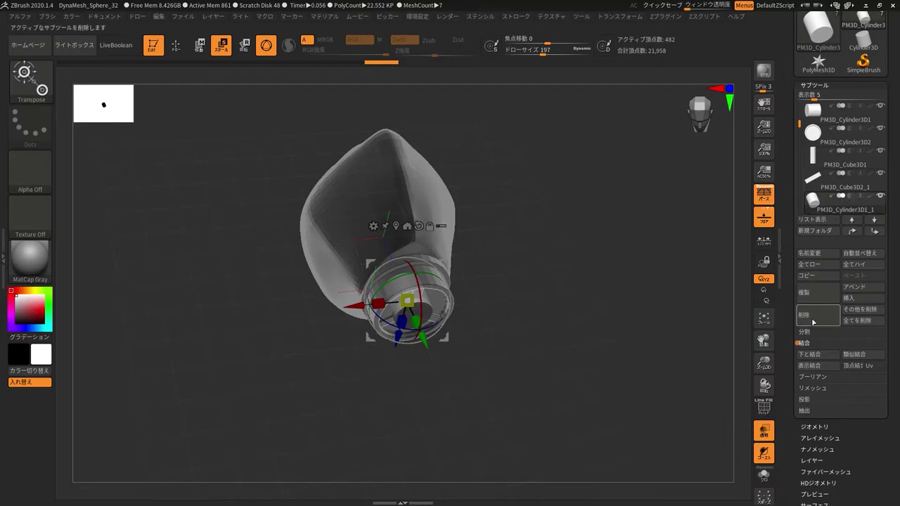
{"action": "left_click_drag", "start_coordinate": [408, 301], "coordinate": [415, 316]}
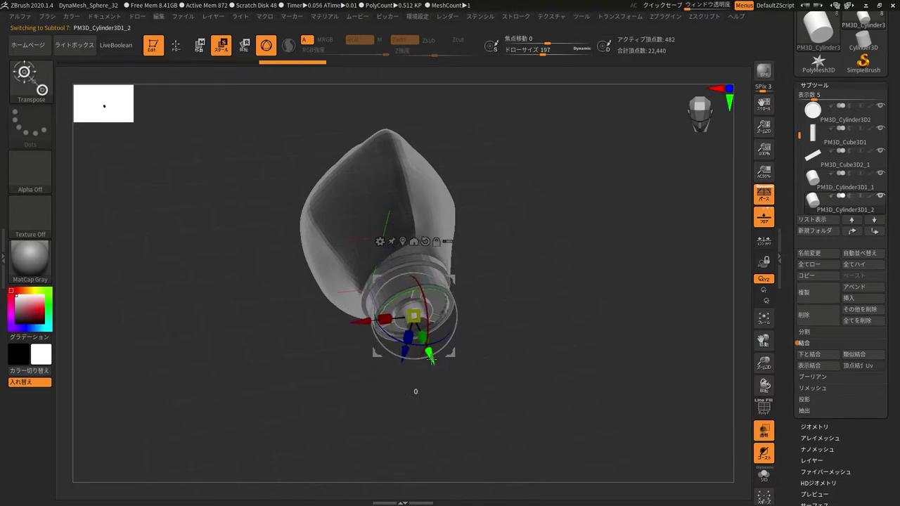
{"action": "left_click_drag", "start_coordinate": [493, 302], "coordinate": [504, 298], "text": "shift"}
{"action": "left_click_drag", "start_coordinate": [493, 260], "coordinate": [541, 213], "text": "shift"}
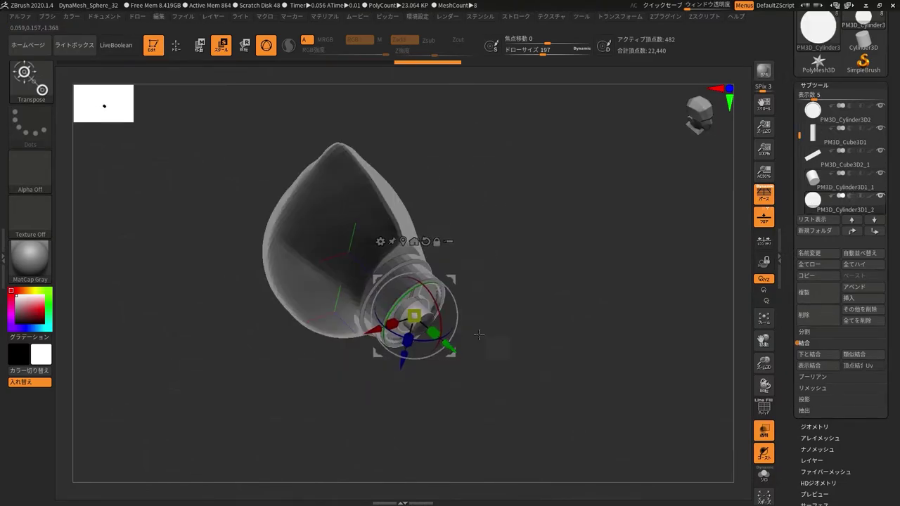
{"action": "left_click", "coordinate": [817, 145]}
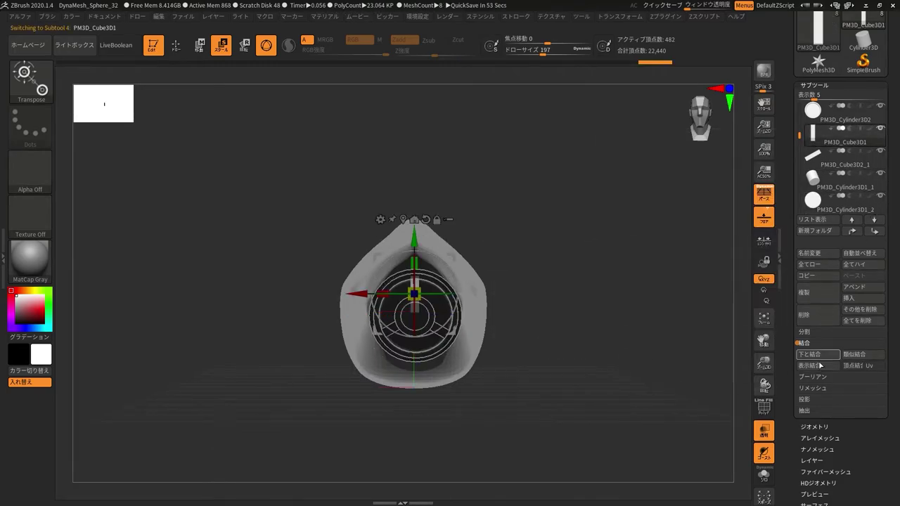
Step: Merge the spokes and hub down twice into PM3D_Cube3D1 and DynaMesh the grille
{"action": "left_click", "coordinate": [810, 355]}
{"action": "left_click", "coordinate": [812, 356]}
{"action": "left_click", "coordinate": [725, 375]}
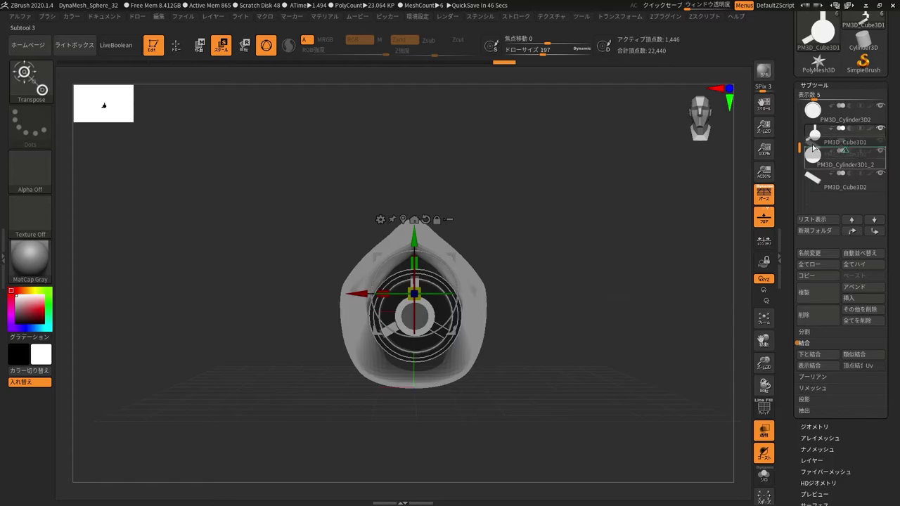
{"action": "left_click", "coordinate": [809, 354]}
{"action": "left_click", "coordinate": [725, 375]}
{"action": "left_click", "coordinate": [814, 427]}
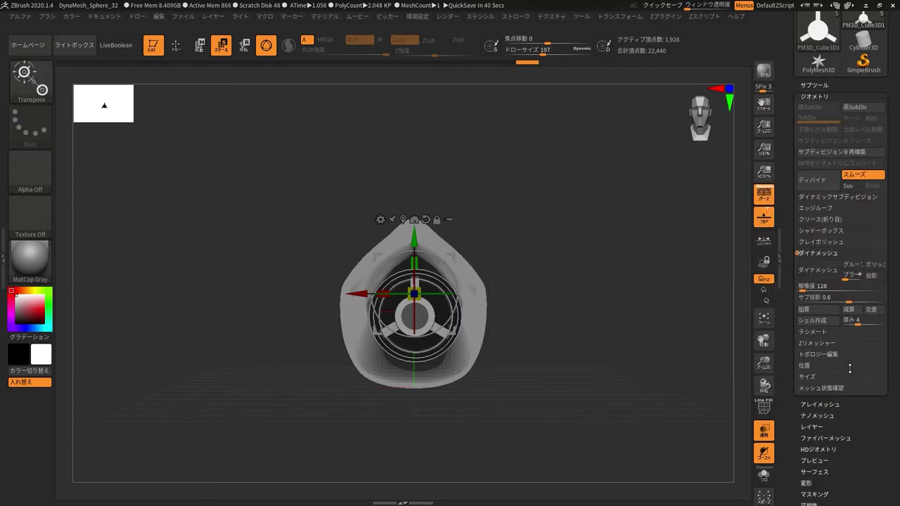
{"action": "left_click", "coordinate": [834, 271]}
Step: Delete the spare cylinder subtool, then undo to restore it
{"action": "left_click", "coordinate": [815, 85]}
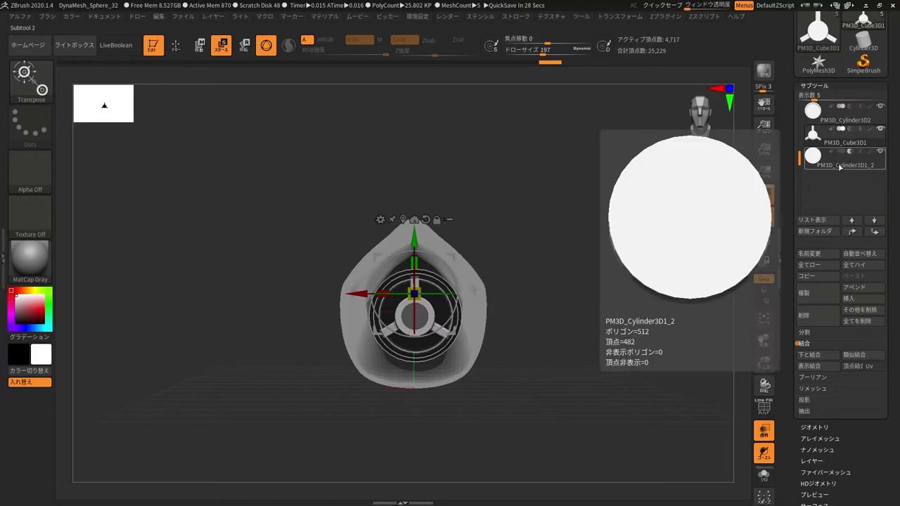
{"action": "left_click", "coordinate": [804, 315]}
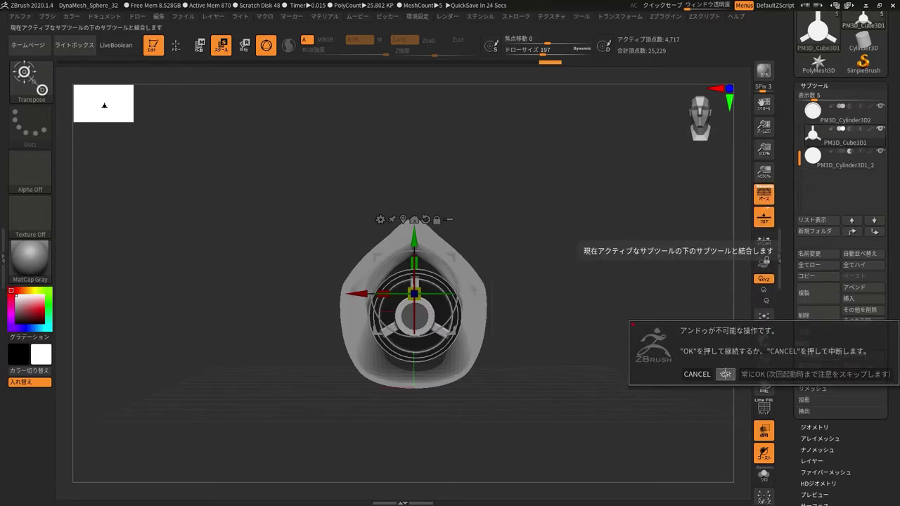
{"action": "left_click", "coordinate": [724, 373]}
{"action": "key", "text": "ctrl+z"}
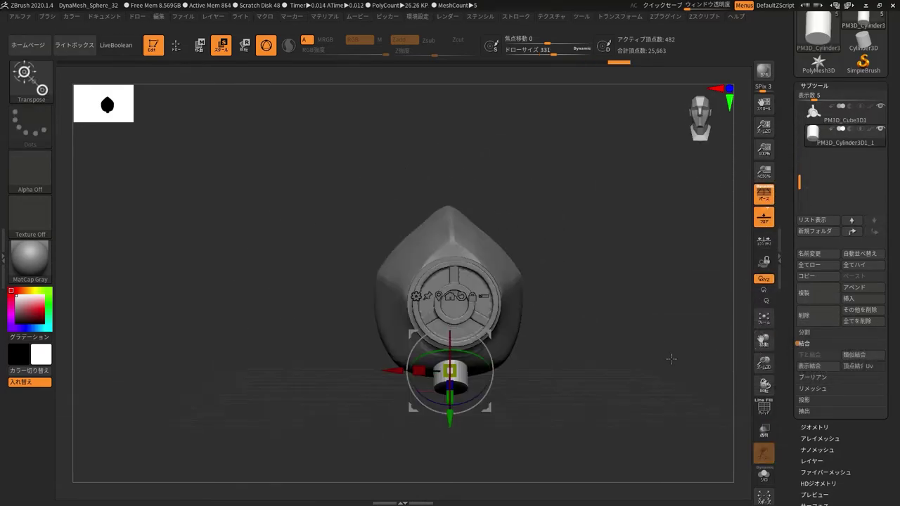
Step: Insert a cylinder below the front filter as the chin valve and merge its pieces
{"action": "left_click", "coordinate": [851, 298]}
{"action": "left_click_drag", "start_coordinate": [764, 365], "coordinate": [761, 373]}
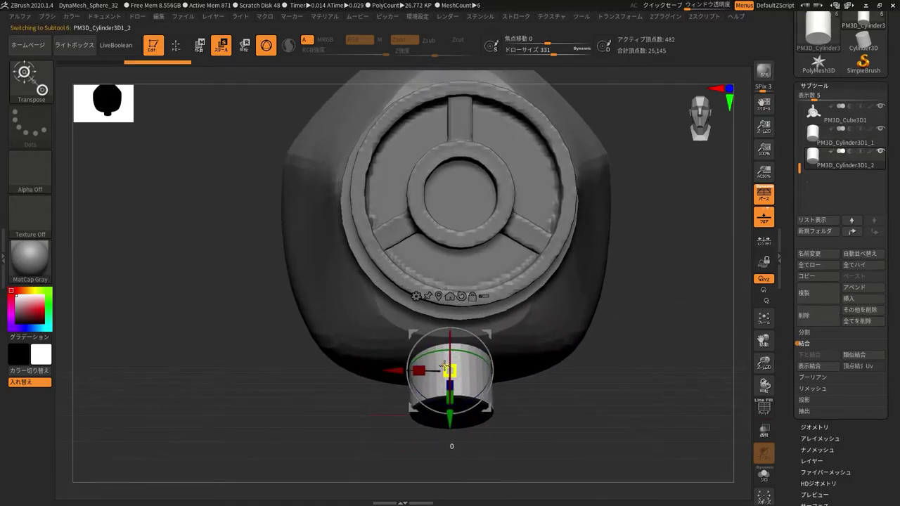
{"action": "mouse_move", "coordinate": [446, 366]}
{"action": "left_mouse_down"}
{"action": "mouse_move", "coordinate": [447, 386]}
{"action": "mouse_move", "coordinate": [575, 389]}
{"action": "mouse_move", "coordinate": [584, 422]}
{"action": "left_mouse_up"}
{"action": "left_click_drag", "start_coordinate": [452, 442], "coordinate": [452, 443]}
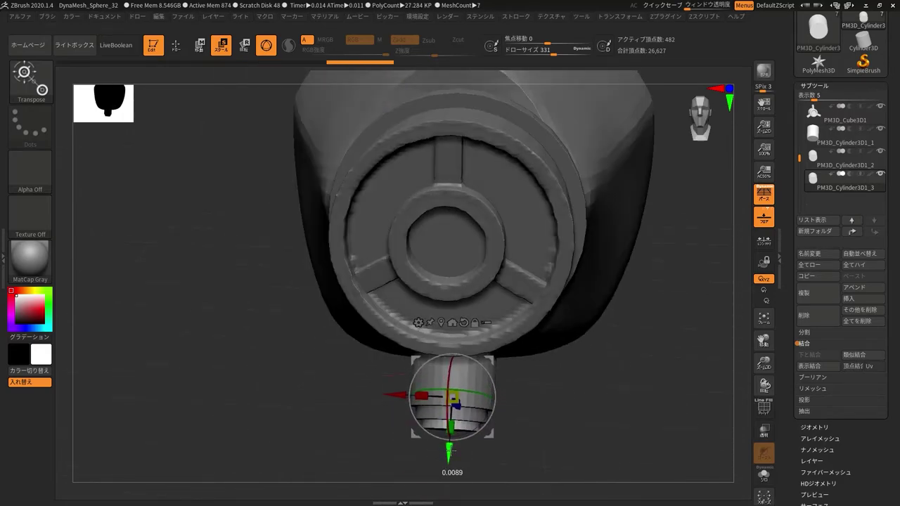
{"action": "key", "text": "Up"}
{"action": "mouse_move", "coordinate": [577, 422]}
{"action": "left_mouse_down"}
{"action": "mouse_move", "coordinate": [538, 437]}
{"action": "mouse_move", "coordinate": [539, 380]}
{"action": "left_mouse_up"}
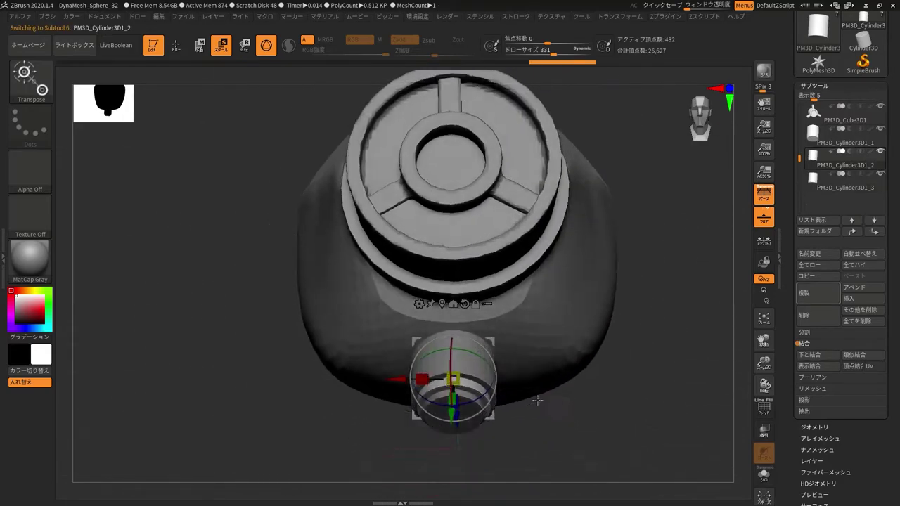
{"action": "left_click", "coordinate": [818, 292]}
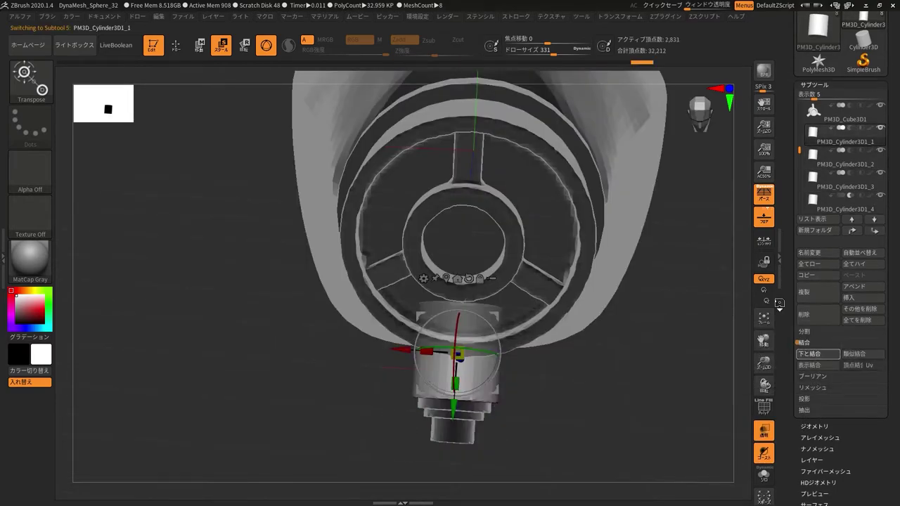
{"action": "left_click", "coordinate": [815, 355]}
{"action": "left_click", "coordinate": [693, 372]}
{"action": "mouse_move", "coordinate": [682, 416]}
{"action": "left_mouse_down"}
{"action": "mouse_move", "coordinate": [714, 335]}
{"action": "mouse_move", "coordinate": [659, 338]}
{"action": "left_mouse_up"}
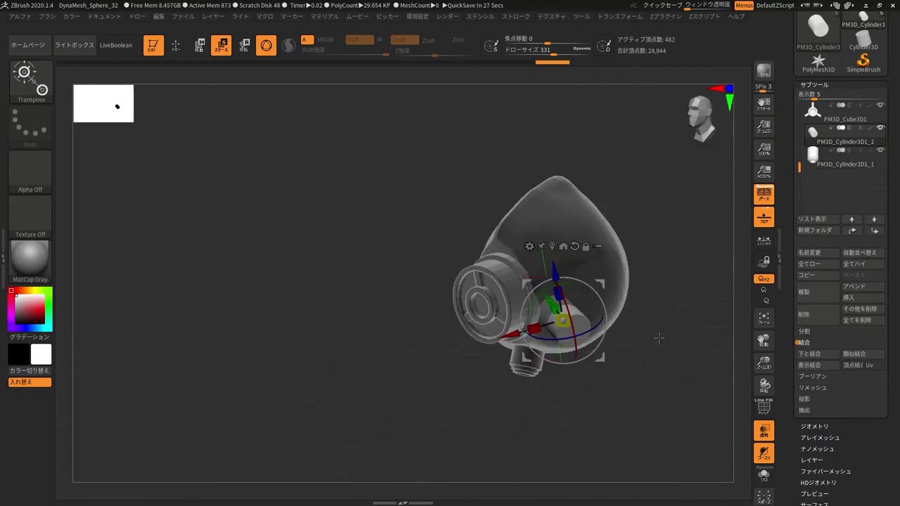
Step: Duplicate a cylinder, resize it and stack copies against the mask's side as a canister
{"action": "left_click", "coordinate": [818, 300]}
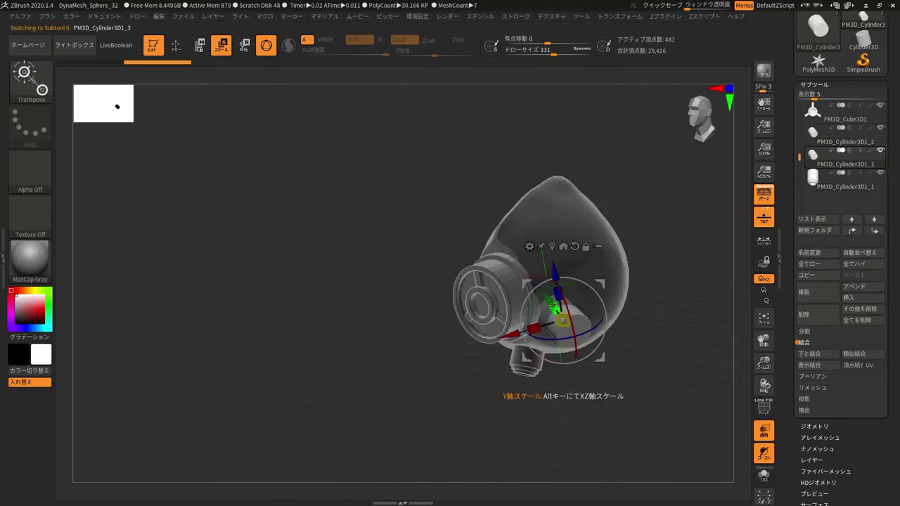
{"action": "left_click_drag", "start_coordinate": [563, 320], "coordinate": [560, 323]}
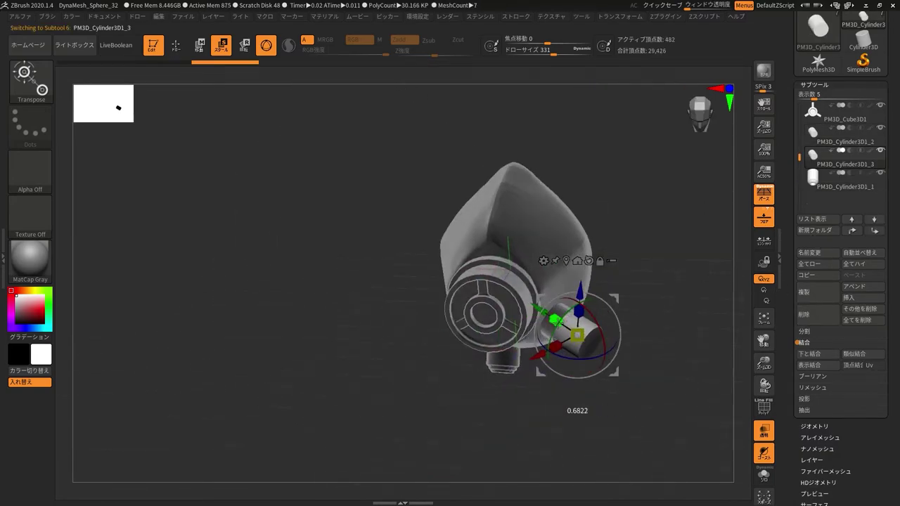
{"action": "left_click_drag", "start_coordinate": [577, 335], "coordinate": [595, 346]}
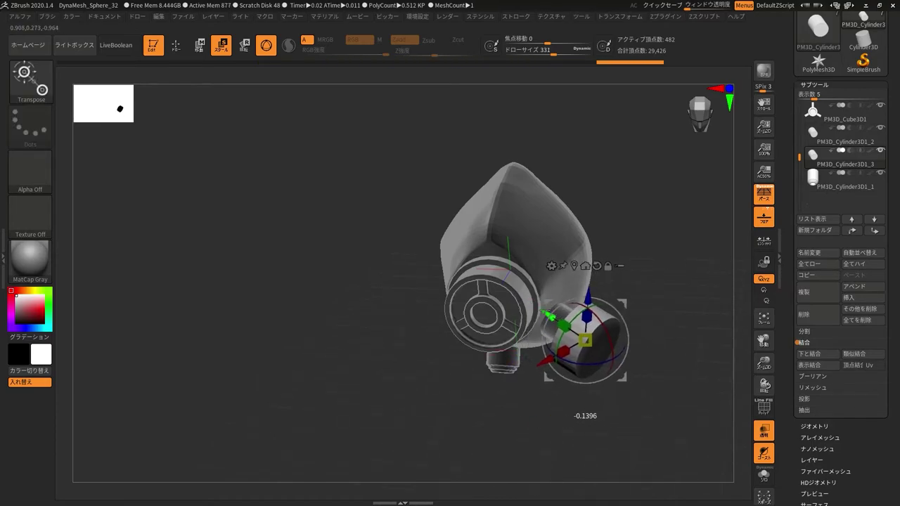
{"action": "left_click_drag", "start_coordinate": [640, 422], "coordinate": [669, 431]}
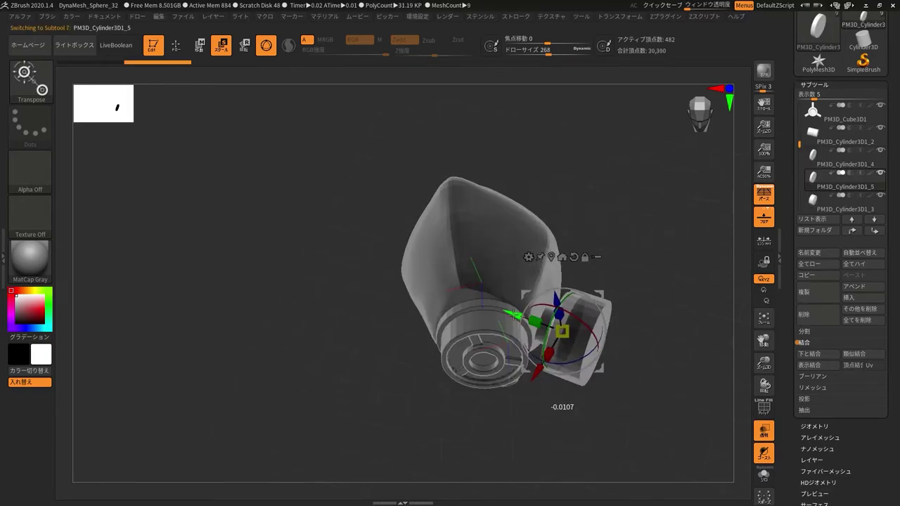
{"action": "left_click_drag", "start_coordinate": [560, 323], "coordinate": [590, 342], "text": "ctrl"}
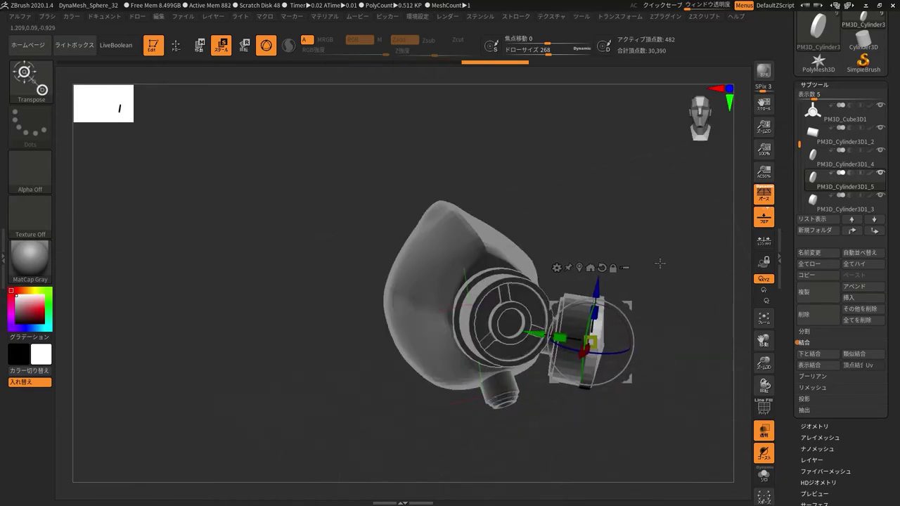
{"action": "mouse_move", "coordinate": [660, 263]}
{"action": "left_mouse_down"}
{"action": "mouse_move", "coordinate": [661, 369]}
{"action": "mouse_move", "coordinate": [604, 330]}
{"action": "mouse_move", "coordinate": [590, 298]}
{"action": "left_mouse_up"}
Step: Add another cylinder copy to the canister and solo it for detailing
{"action": "left_click", "coordinate": [538, 296], "text": "ctrl"}
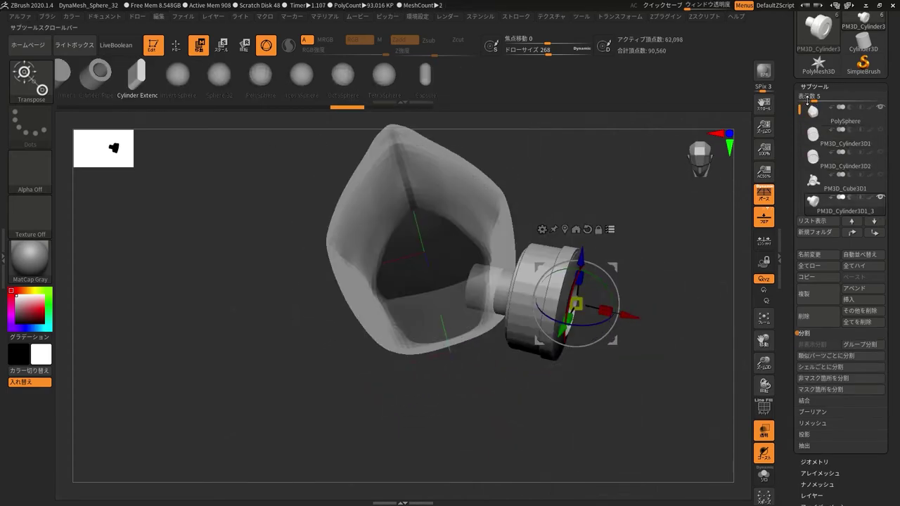
{"action": "left_click_drag", "start_coordinate": [632, 330], "coordinate": [701, 305]}
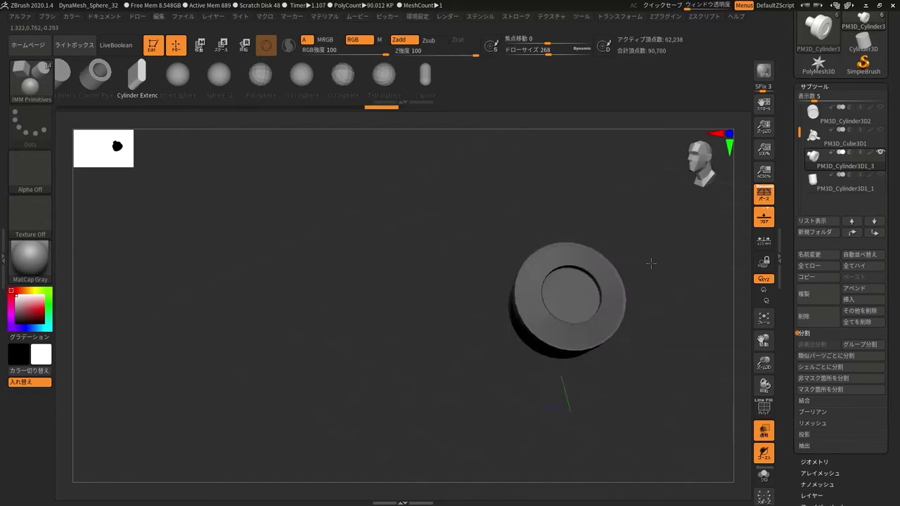
{"action": "key", "text": "w"}
{"action": "mouse_move", "coordinate": [633, 303]}
{"action": "left_mouse_down"}
{"action": "mouse_move", "coordinate": [696, 301]}
{"action": "mouse_move", "coordinate": [625, 269]}
{"action": "left_mouse_up"}
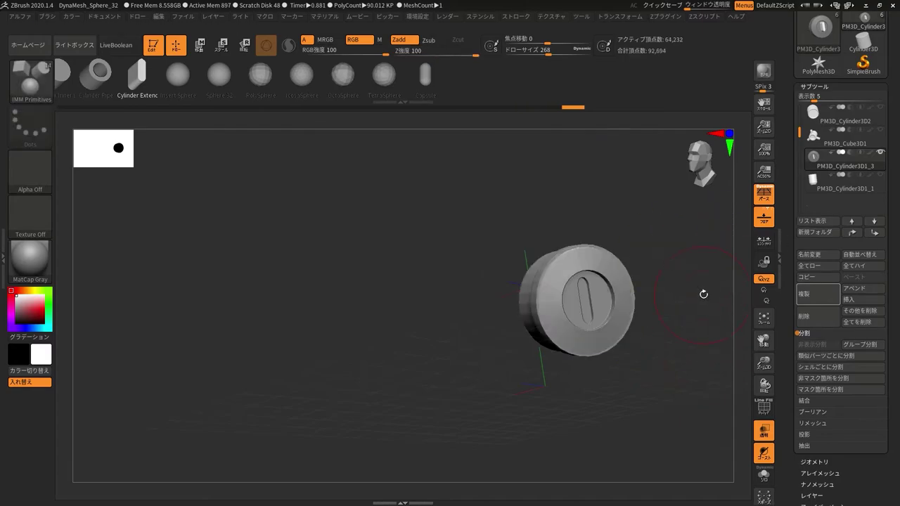
{"action": "left_click_drag", "start_coordinate": [703, 294], "coordinate": [681, 243]}
{"action": "key", "text": "w"}
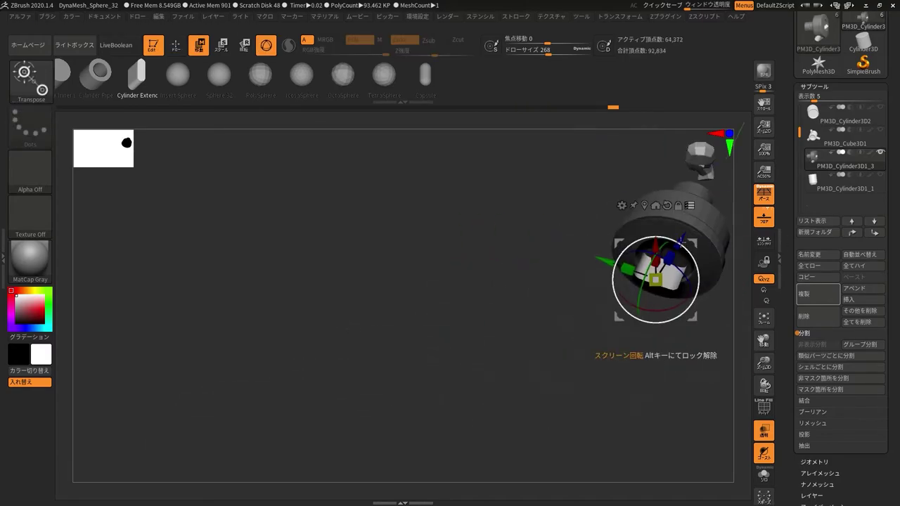
{"action": "left_click_drag", "start_coordinate": [654, 355], "coordinate": [653, 367]}
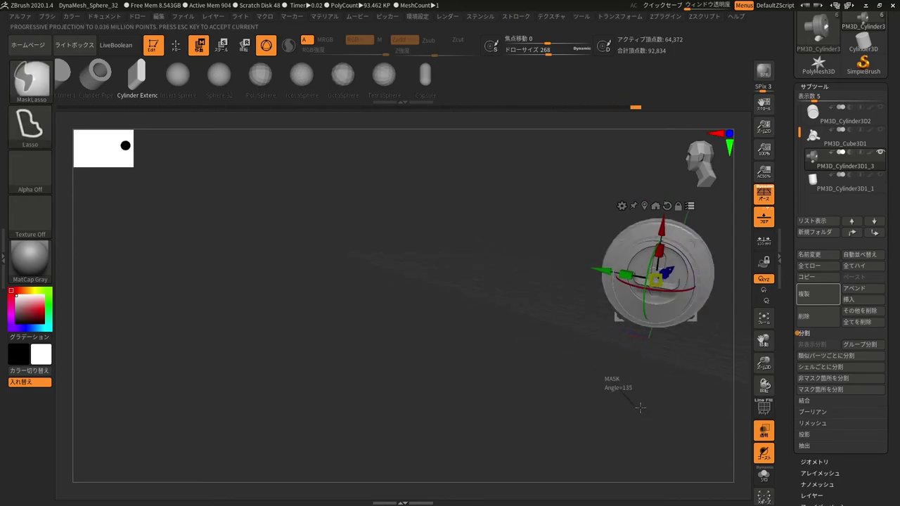
{"action": "mouse_move", "coordinate": [640, 378]}
{"action": "left_mouse_down"}
{"action": "mouse_move", "coordinate": [632, 411]}
{"action": "mouse_move", "coordinate": [637, 330]}
{"action": "left_mouse_up"}
Step: Shape the cross emblem on the canister face with the Move brush and smooth its edges
{"action": "key", "text": "q"}
{"action": "key", "text": "b"}
{"action": "key", "text": "m"}
{"action": "key", "text": "v"}
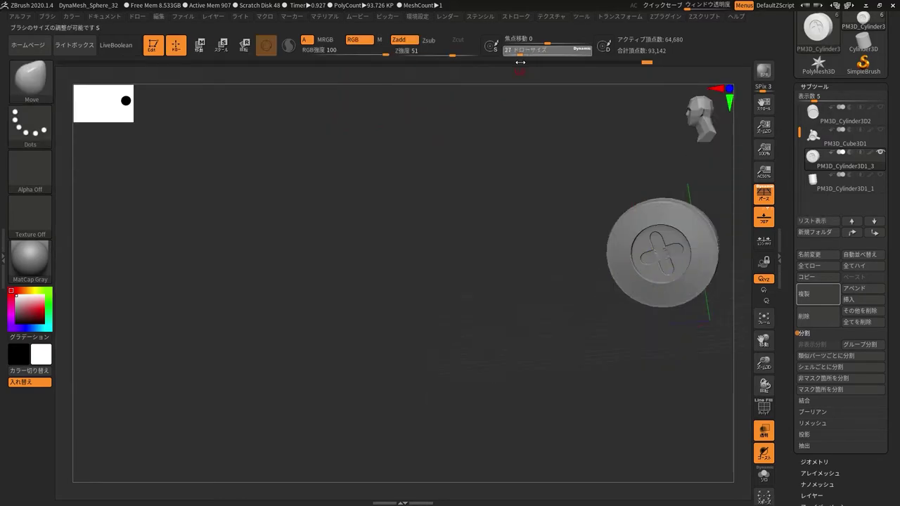
{"action": "scroll", "coordinate": [666, 251], "scroll_direction": "up", "scroll_amount": 3}
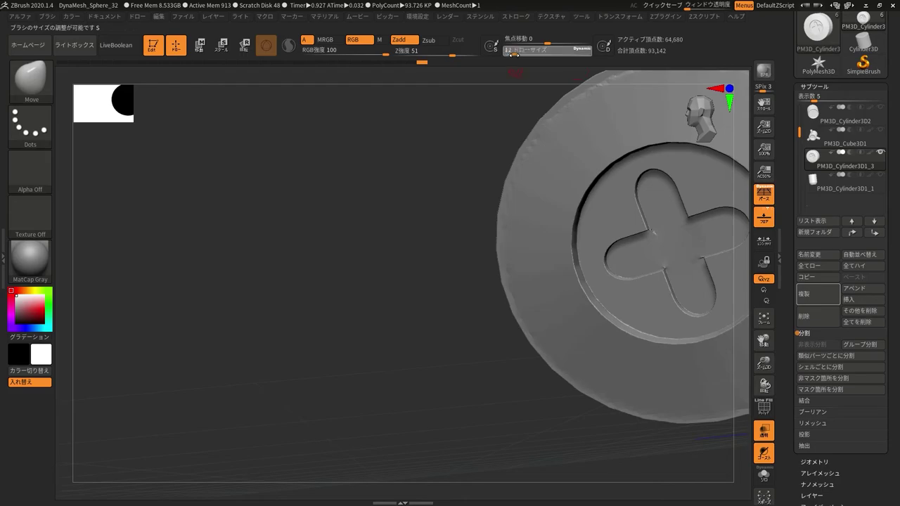
{"action": "key", "text": "shift"}
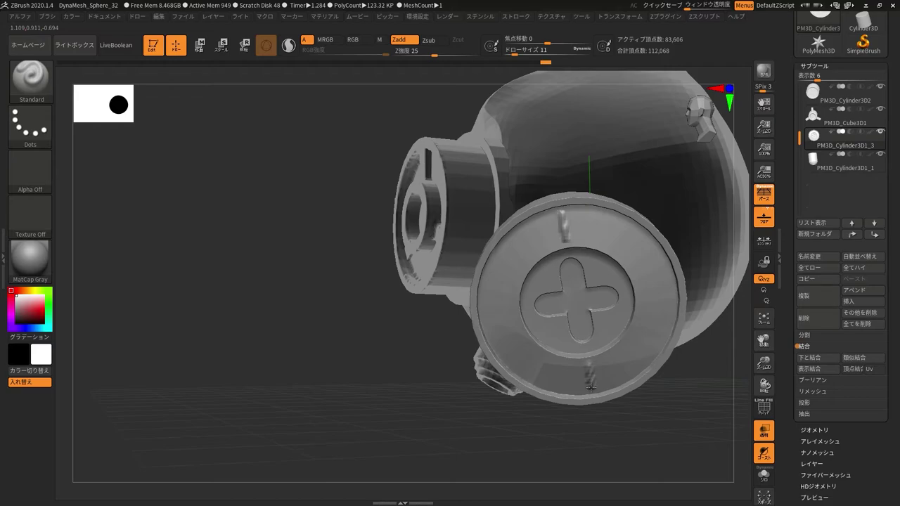
Step: Orbit around the finished mask and select the PolySphere shell subtool to show the whole model
{"action": "left_click_drag", "start_coordinate": [591, 386], "coordinate": [644, 440]}
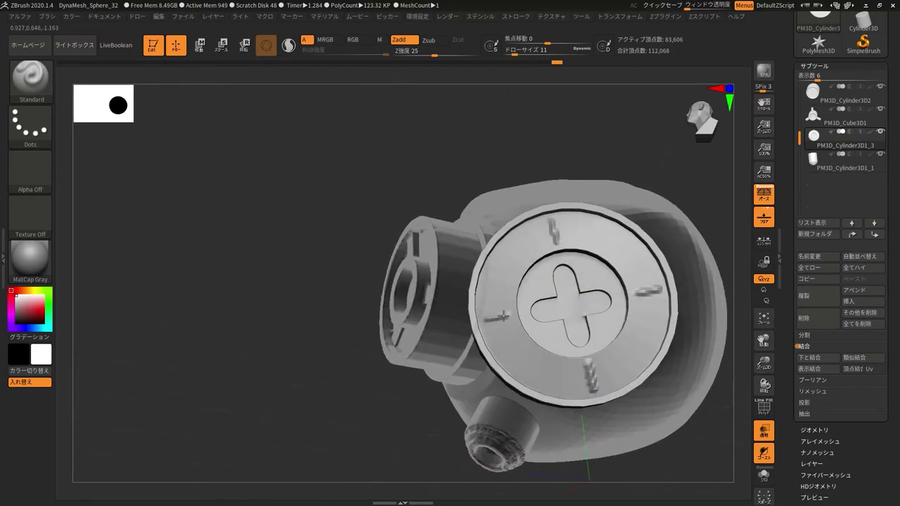
{"action": "left_click_drag", "start_coordinate": [504, 316], "coordinate": [609, 251]}
{"action": "left_click_drag", "start_coordinate": [536, 362], "coordinate": [635, 351]}
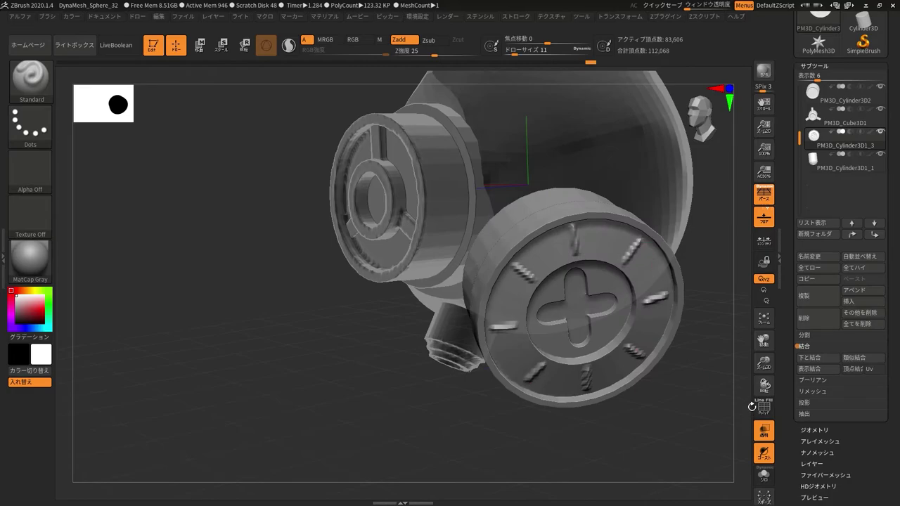
{"action": "left_click_drag", "start_coordinate": [764, 364], "coordinate": [764, 384]}
{"action": "mouse_move", "coordinate": [647, 394]}
{"action": "left_mouse_down"}
{"action": "mouse_move", "coordinate": [699, 326]}
{"action": "mouse_move", "coordinate": [667, 243]}
{"action": "mouse_move", "coordinate": [692, 211]}
{"action": "mouse_move", "coordinate": [677, 277]}
{"action": "mouse_move", "coordinate": [706, 287]}
{"action": "left_mouse_up"}
{"action": "left_click", "coordinate": [814, 37]}
{"action": "left_click", "coordinate": [812, 61]}
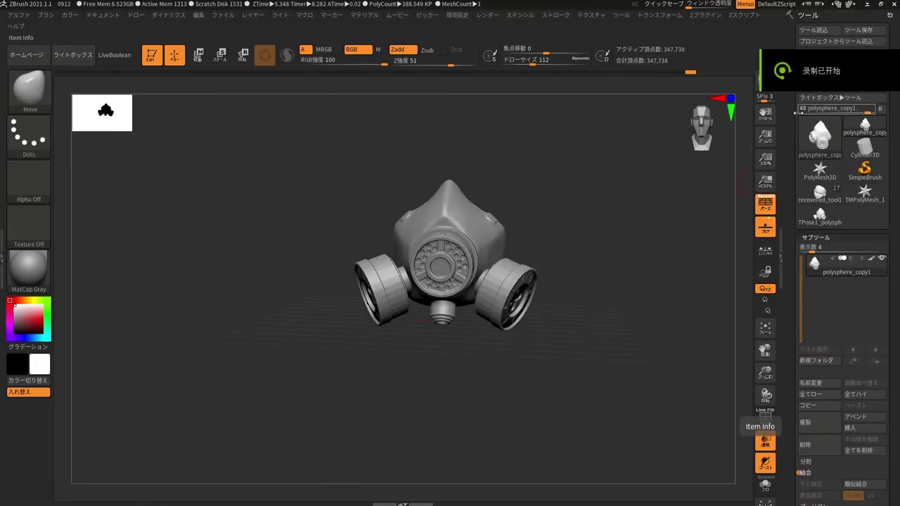
Step: Zoom in and turn the gas mask to a side view
{"action": "mouse_move", "coordinate": [765, 373]}
{"action": "left_mouse_down"}
{"action": "mouse_move", "coordinate": [683, 388]}
{"action": "mouse_move", "coordinate": [706, 399]}
{"action": "mouse_move", "coordinate": [689, 427]}
{"action": "mouse_move", "coordinate": [721, 422]}
{"action": "mouse_move", "coordinate": [717, 412]}
{"action": "mouse_move", "coordinate": [624, 399]}
{"action": "mouse_move", "coordinate": [685, 398]}
{"action": "mouse_move", "coordinate": [653, 368]}
{"action": "mouse_move", "coordinate": [654, 427]}
{"action": "left_mouse_up"}
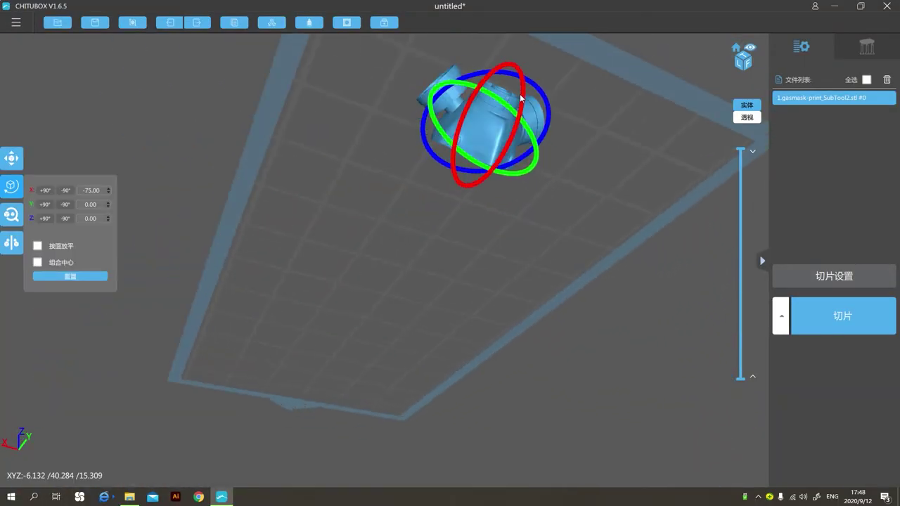
Step: Tilt the gas mask on the build plate, add auto supports with + All, and inspect them
{"action": "left_click_drag", "start_coordinate": [541, 164], "coordinate": [542, 156]}
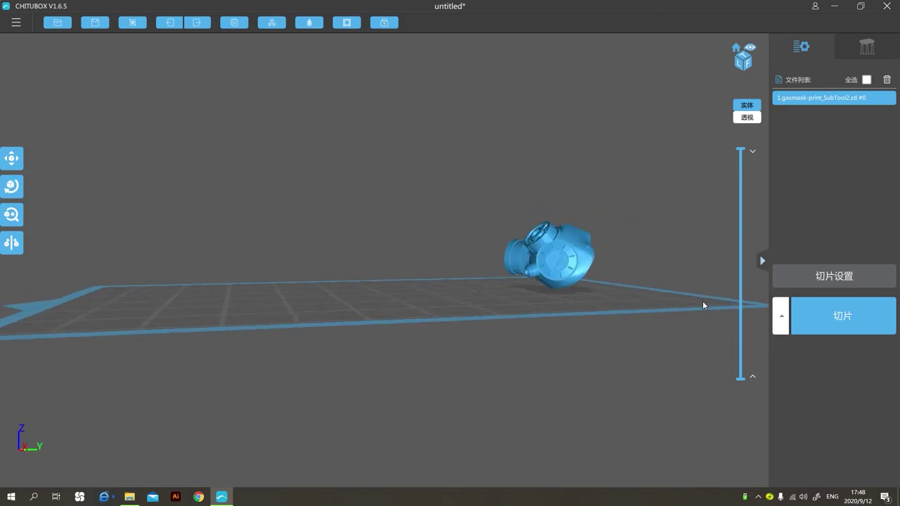
{"action": "left_click_drag", "start_coordinate": [674, 280], "coordinate": [513, 277]}
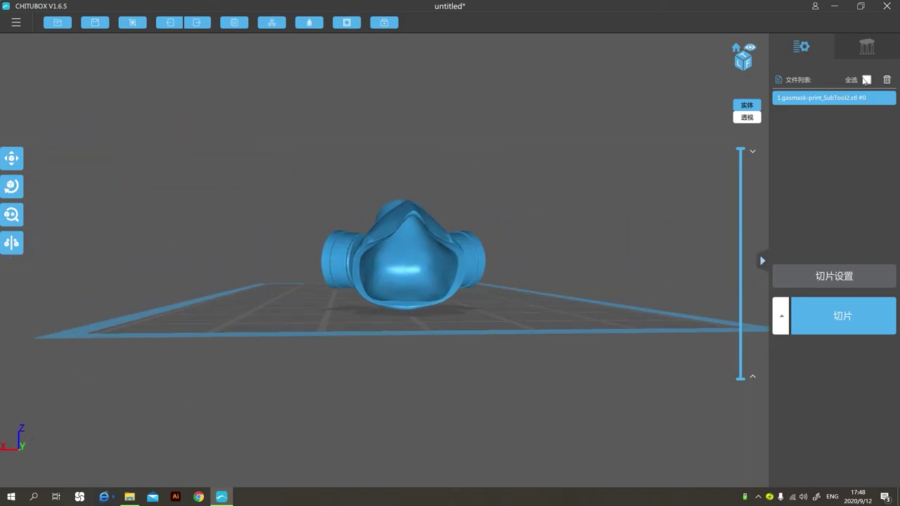
{"action": "left_click", "coordinate": [867, 47]}
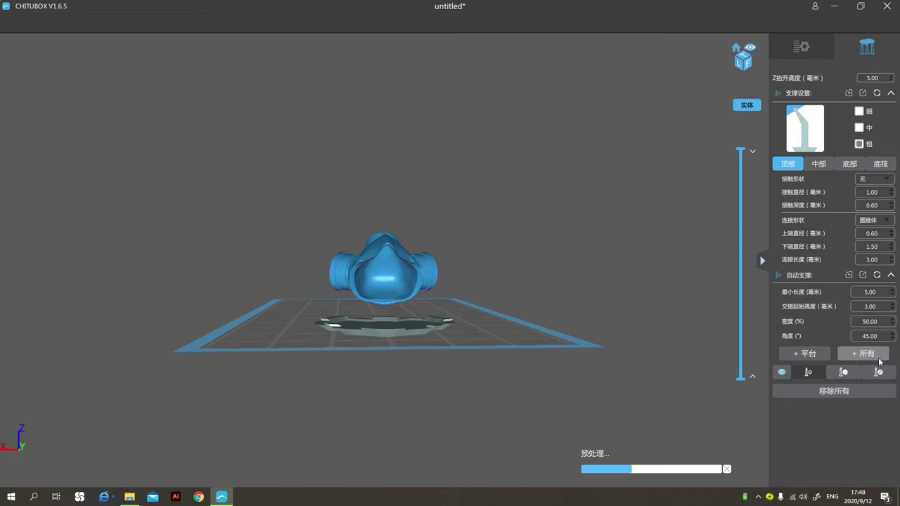
{"action": "mouse_move", "coordinate": [633, 331]}
{"action": "left_mouse_down"}
{"action": "mouse_move", "coordinate": [557, 312]}
{"action": "mouse_move", "coordinate": [672, 260]}
{"action": "mouse_move", "coordinate": [604, 268]}
{"action": "left_mouse_up"}
{"action": "scroll", "coordinate": [604, 268], "scroll_direction": "up", "scroll_amount": 3}
{"action": "mouse_move", "coordinate": [386, 225]}
{"action": "left_mouse_down"}
{"action": "mouse_move", "coordinate": [464, 253]}
{"action": "mouse_move", "coordinate": [379, 290]}
{"action": "mouse_move", "coordinate": [645, 210]}
{"action": "mouse_move", "coordinate": [674, 223]}
{"action": "mouse_move", "coordinate": [636, 237]}
{"action": "mouse_move", "coordinate": [653, 260]}
{"action": "mouse_move", "coordinate": [699, 285]}
{"action": "mouse_move", "coordinate": [625, 316]}
{"action": "mouse_move", "coordinate": [731, 323]}
{"action": "mouse_move", "coordinate": [857, 232]}
{"action": "left_mouse_up"}
Step: Slice the supported mask and save the _gasmask-print_SubTool2 .ctb job to the Desktop
{"action": "left_click", "coordinate": [843, 327]}
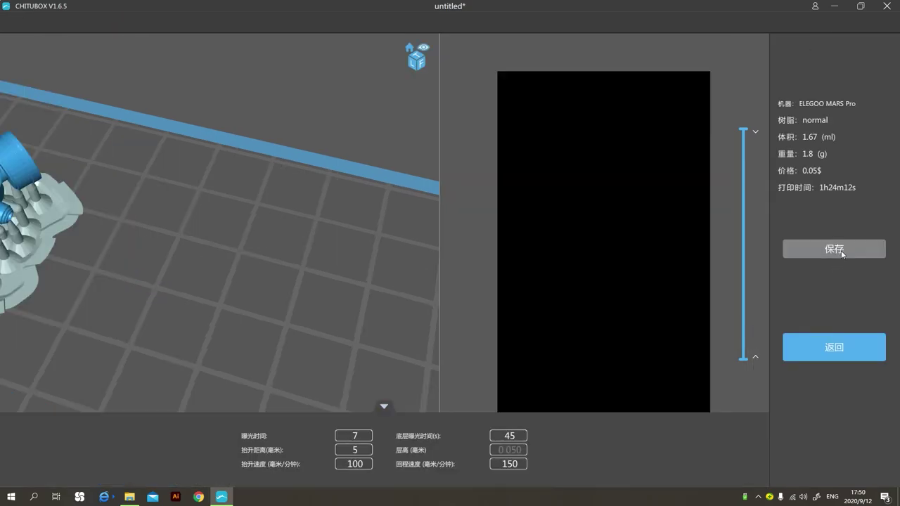
{"action": "left_click", "coordinate": [838, 250]}
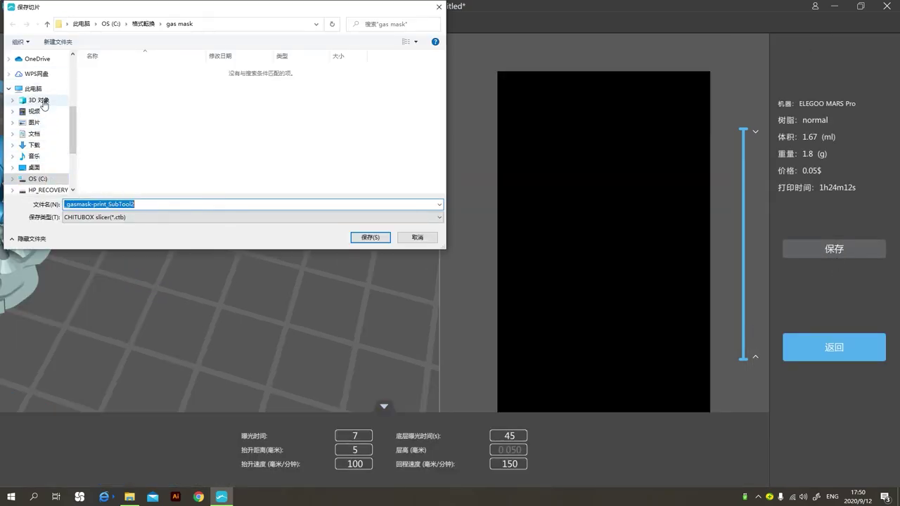
{"action": "left_click", "coordinate": [33, 167]}
{"action": "left_click", "coordinate": [371, 237]}
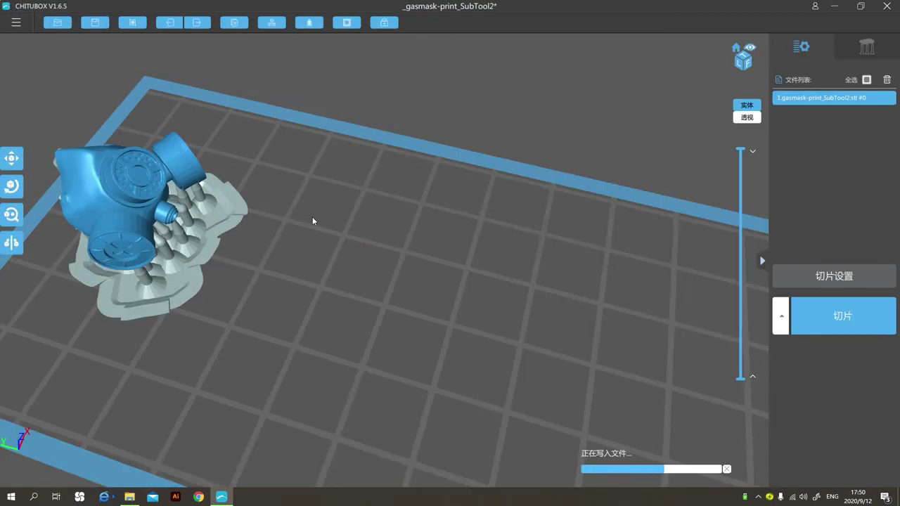